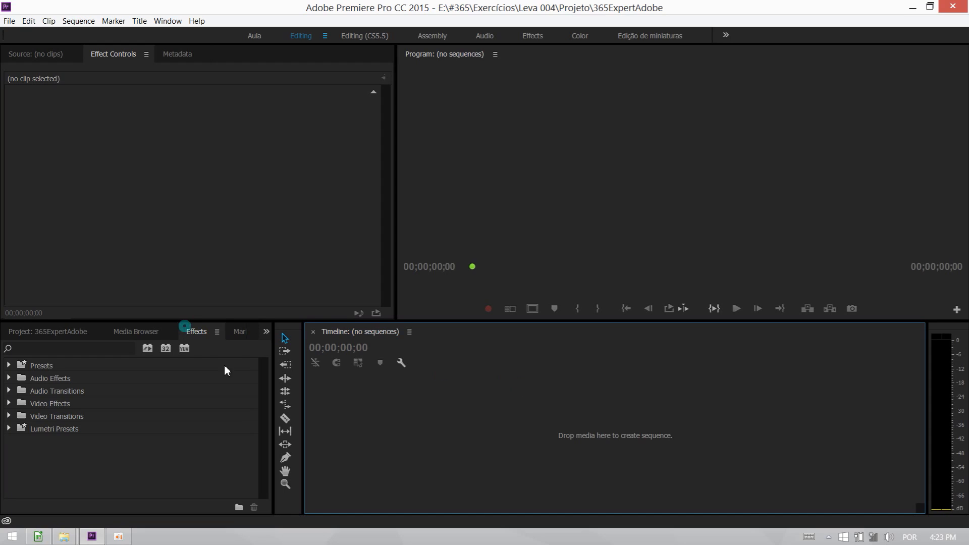
# Add the ead video from the Balanço de cor folder in File Explorer to the empty timeline and show the project items as a list
pyautogui.moveTo(64, 536)
pyautogui.click(123, 435)
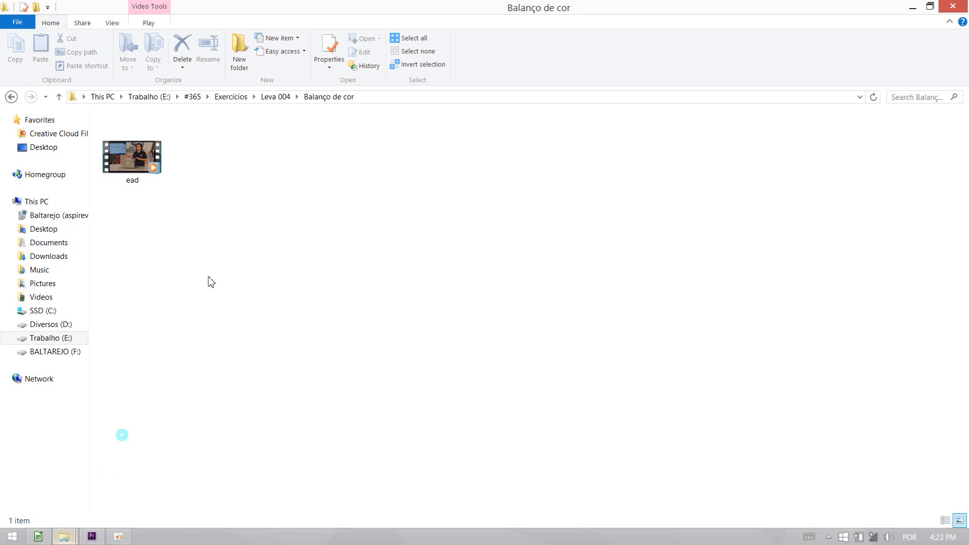
pyautogui.moveTo(146, 168); pyautogui.dragTo(467, 456)
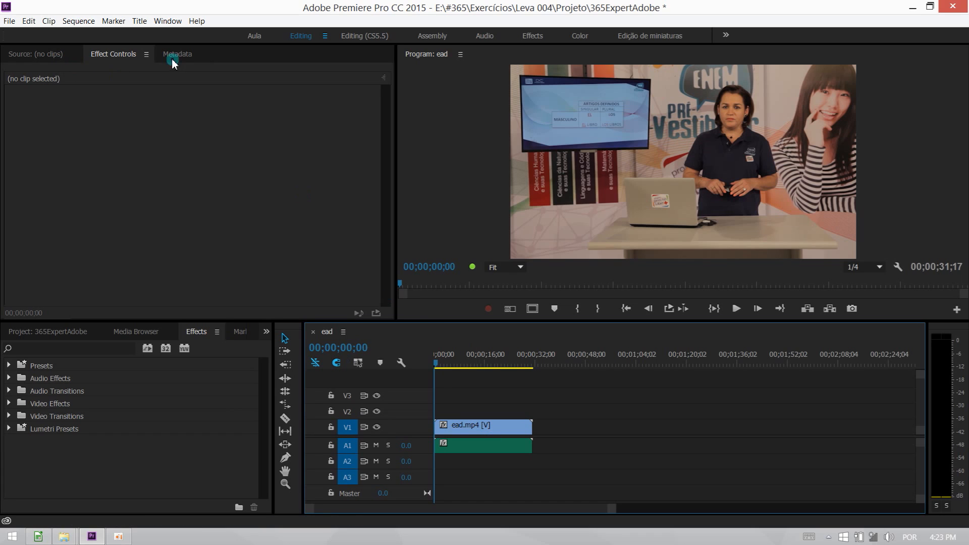
pyautogui.click(58, 332)
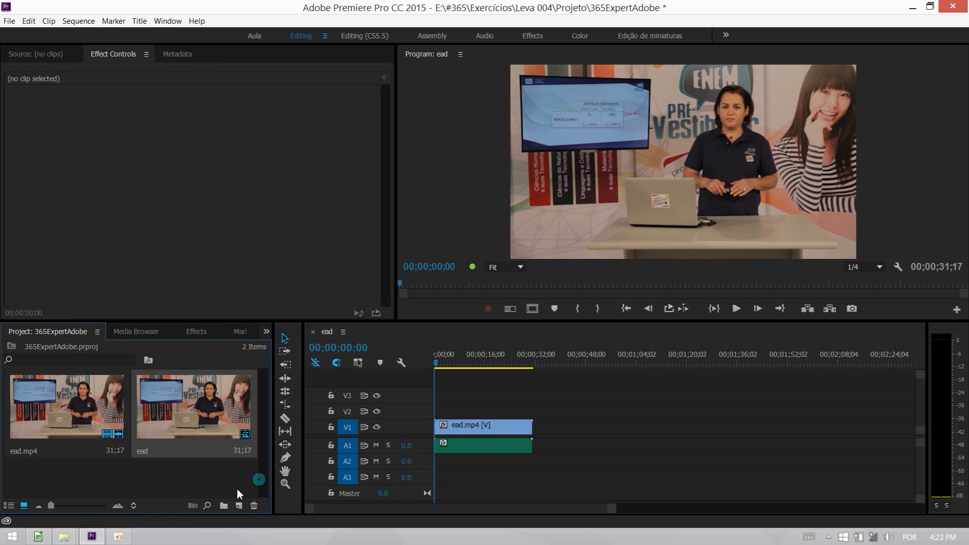
pyautogui.click(9, 504)
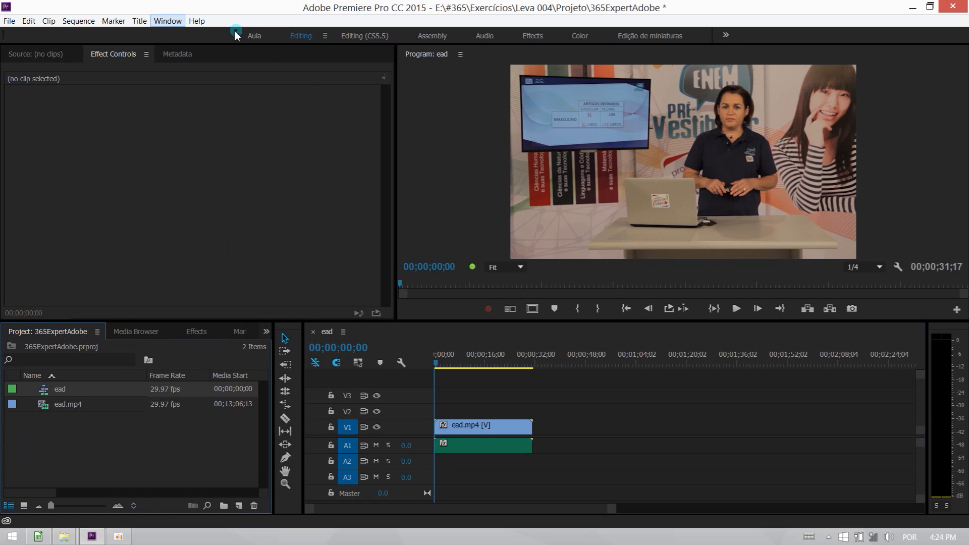
# Switch to the Color workspace and collapse the workspace bar
pyautogui.doubleClick(215, 38)
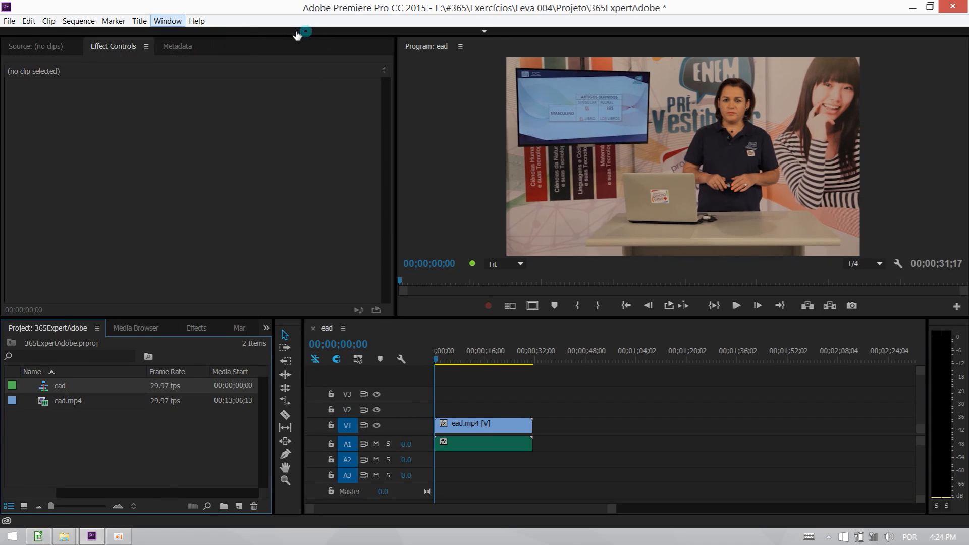
pyautogui.doubleClick(303, 33)
pyautogui.click(168, 21)
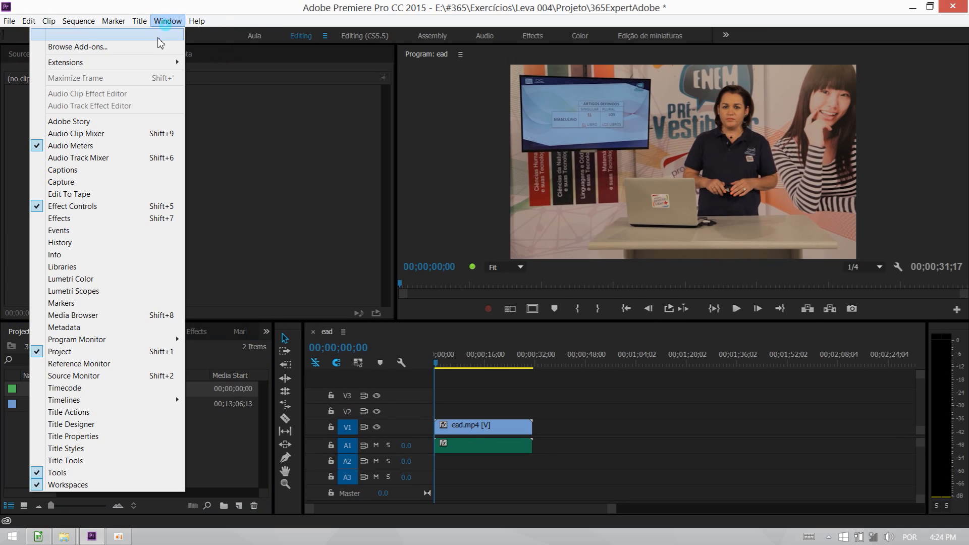
pyautogui.moveTo(164, 35)
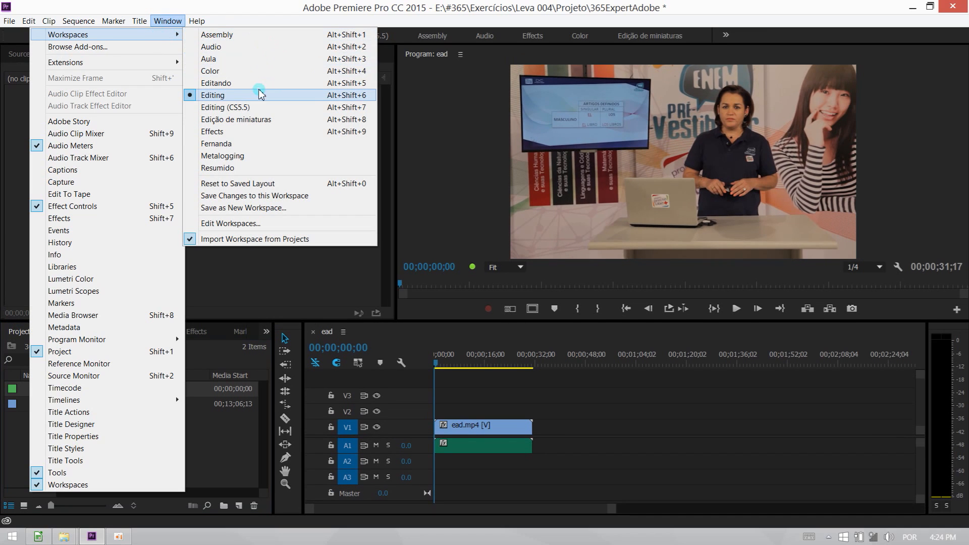
pyautogui.click(209, 71)
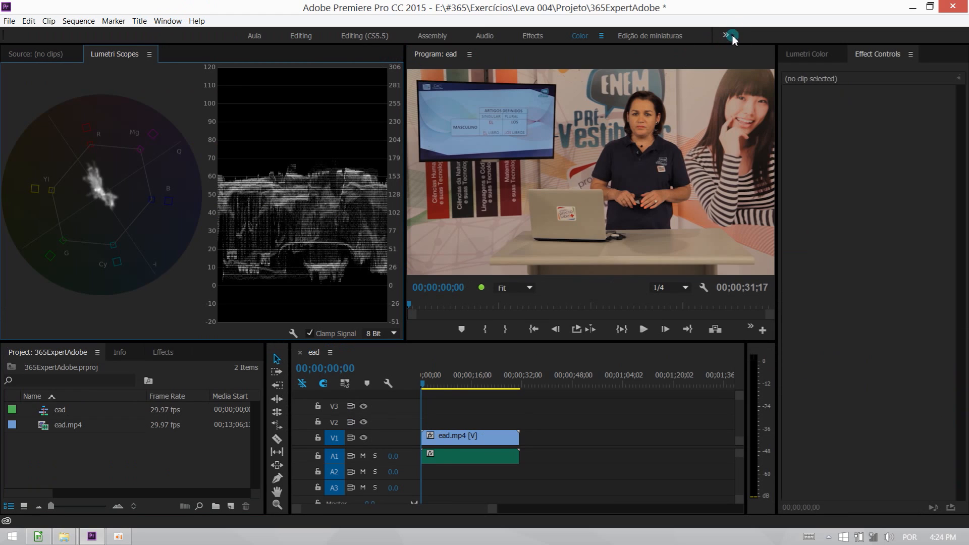
pyautogui.moveTo(212, 44); pyautogui.dragTo(212, 36)
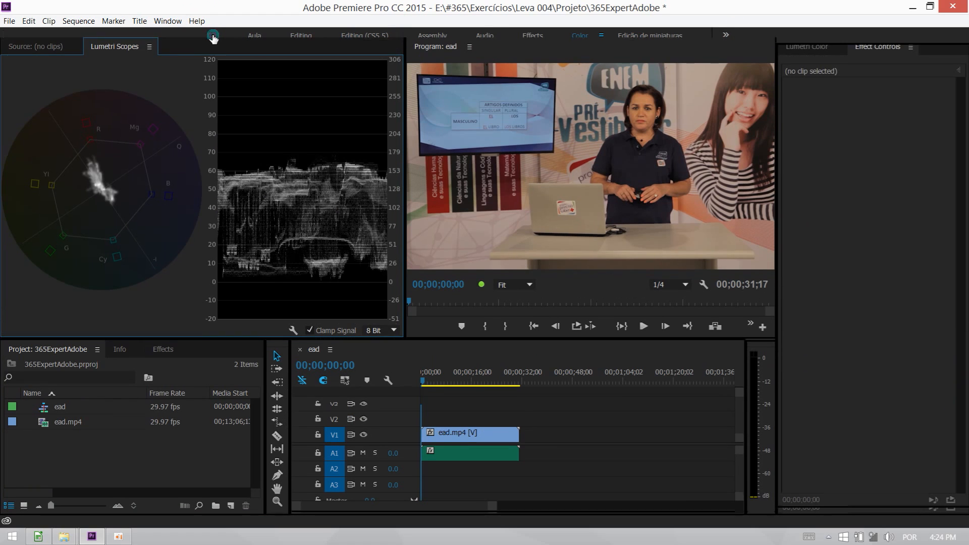
# Select the ead.mp4 clip on V1 for Lumetri Color with the playhead at 00;00;11;00, and collapse the Color Wheels section
pyautogui.click(810, 46)
pyautogui.click(444, 374)
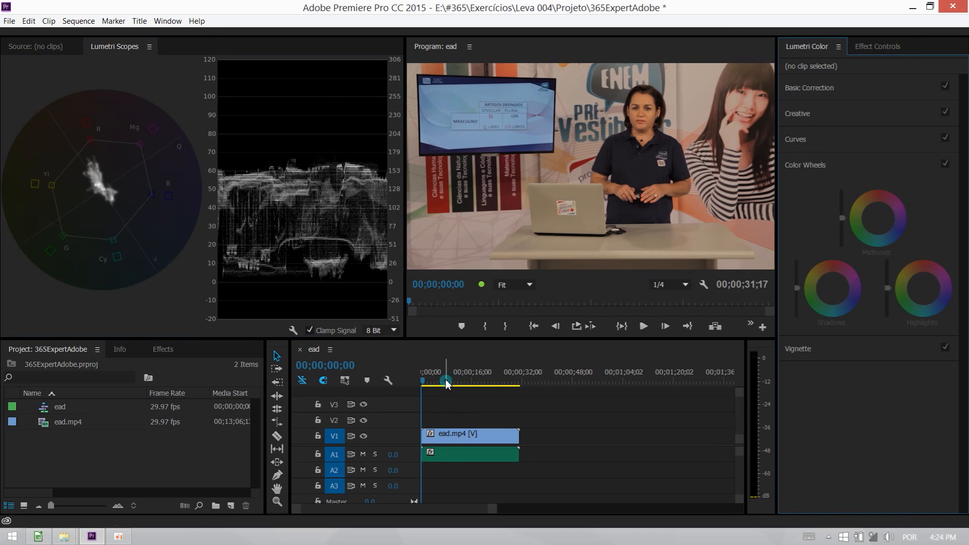
pyautogui.click(441, 437)
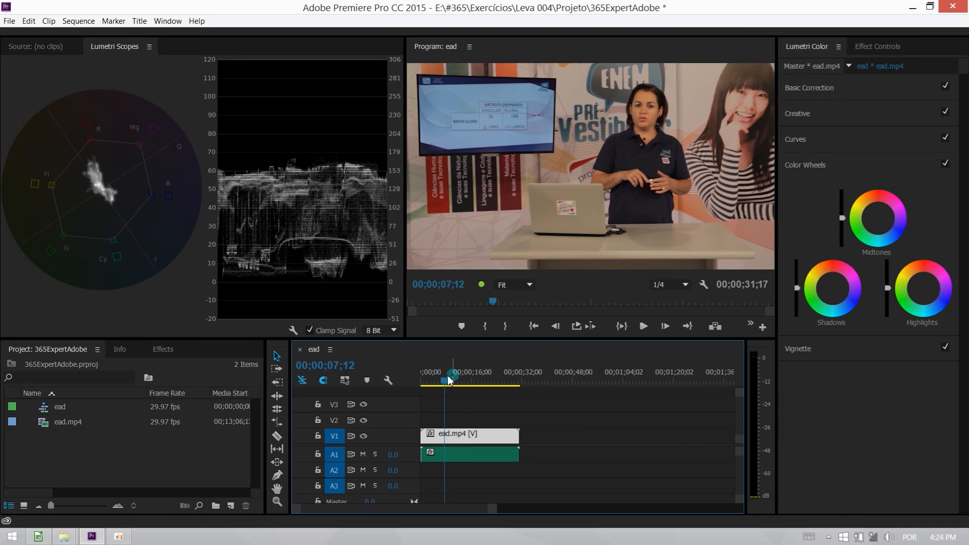
pyautogui.moveTo(445, 380); pyautogui.dragTo(455, 383)
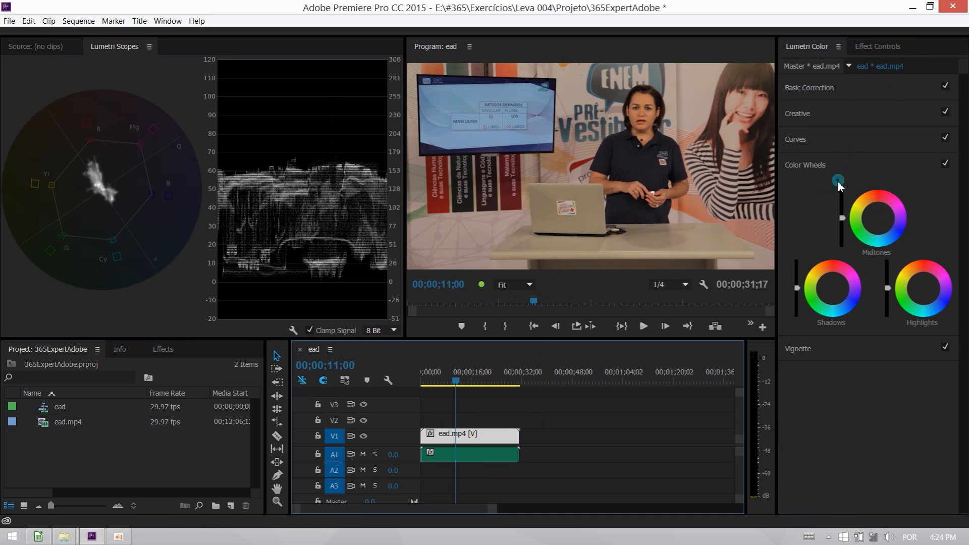
pyautogui.click(837, 167)
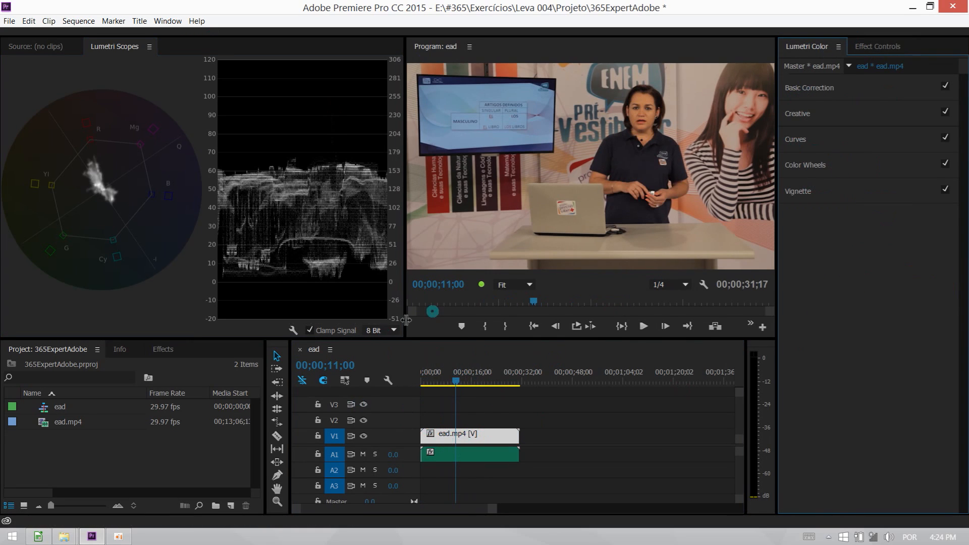
# Enlarge the Lumetri Scopes area vertically and hide Waveform (Luma) so only Vectorscope YUV is displayed
pyautogui.moveTo(300, 345); pyautogui.dragTo(295, 385)
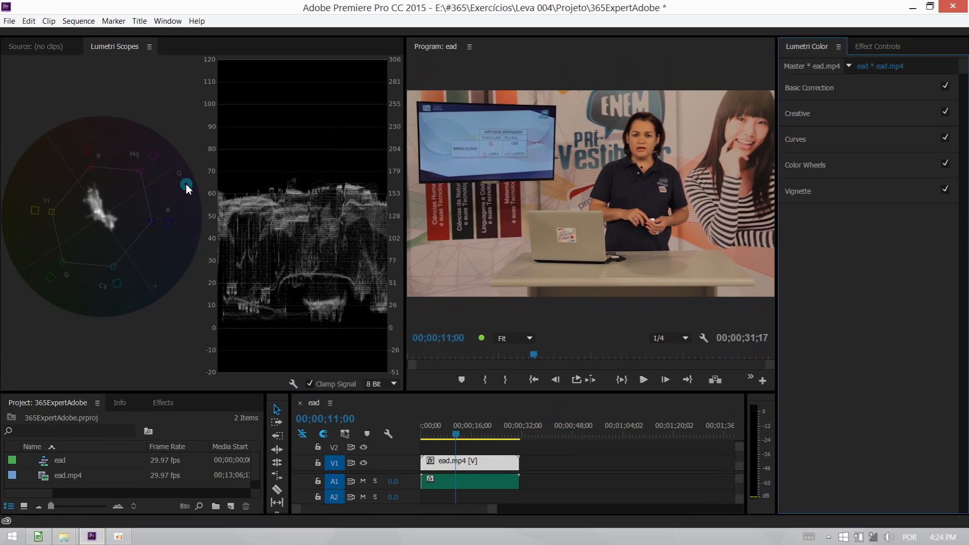
pyautogui.rightClick(220, 231)
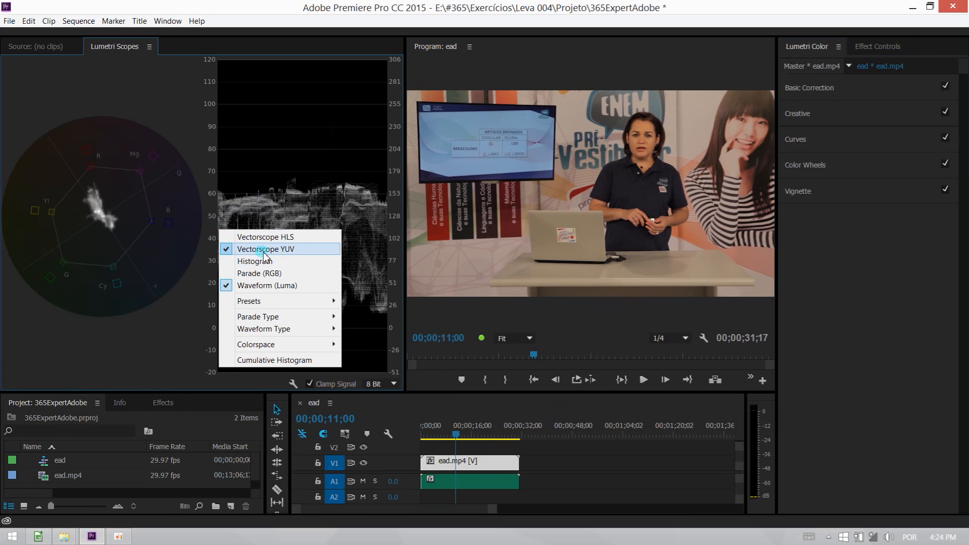
pyautogui.click(264, 285)
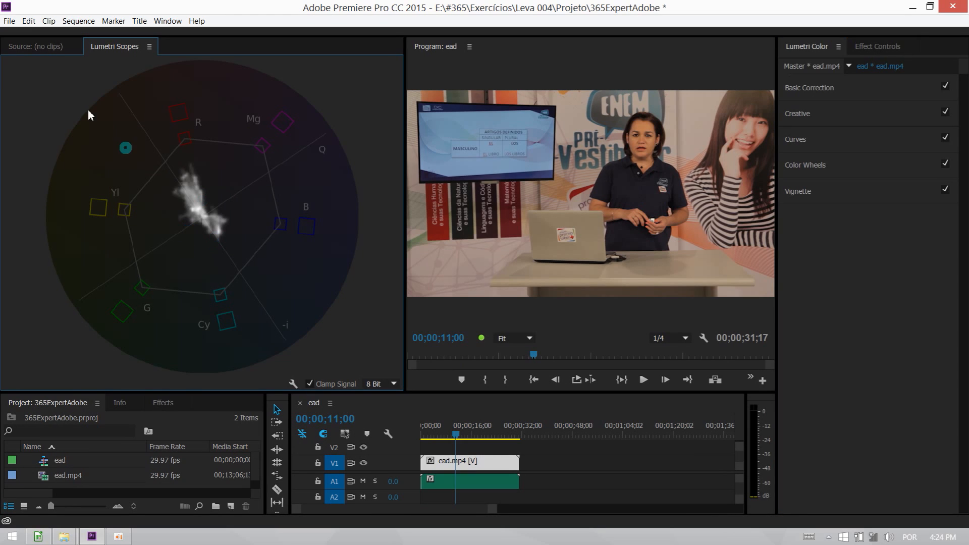
# Display only the Parade (RGB) scope in place of the vectorscope to examine the clip's color channels
pyautogui.rightClick(187, 186)
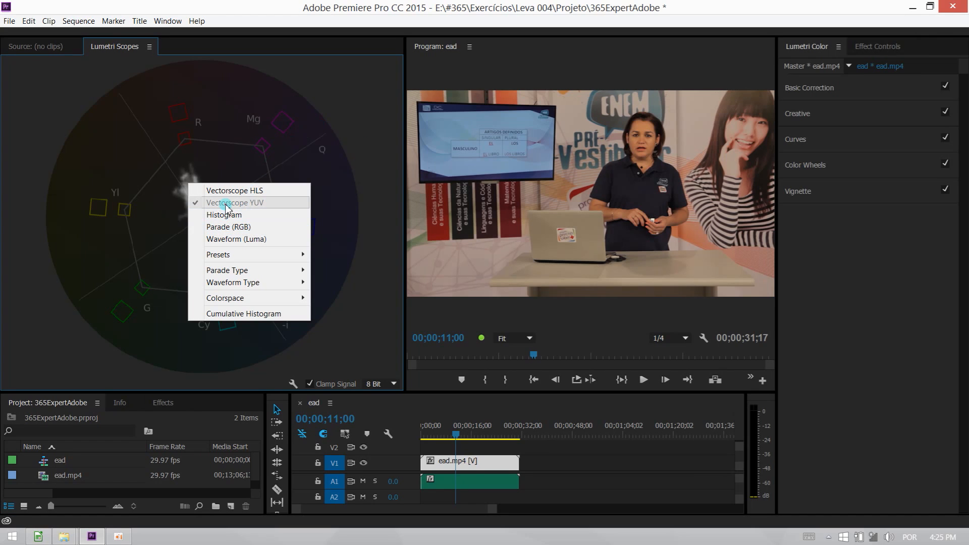
pyautogui.click(234, 226)
pyautogui.rightClick(231, 223)
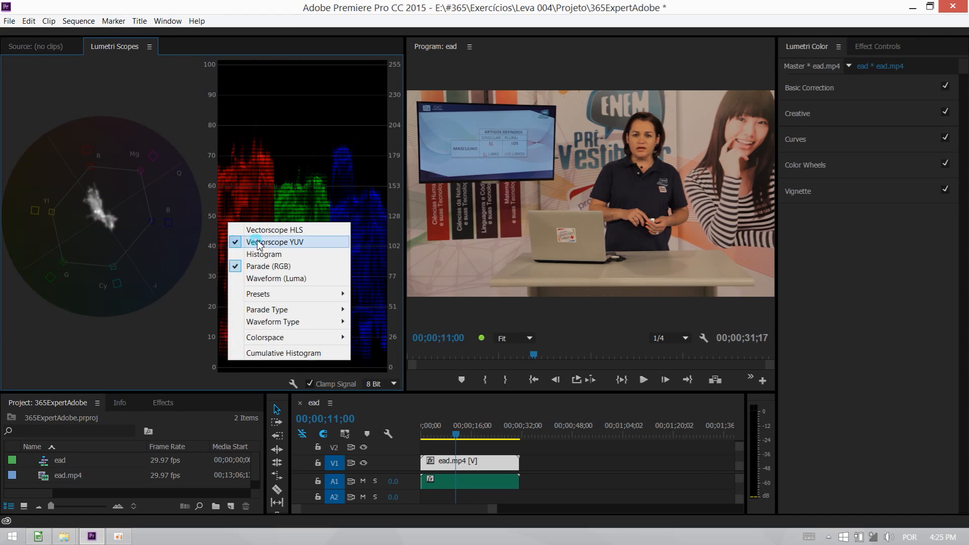
pyautogui.click(254, 242)
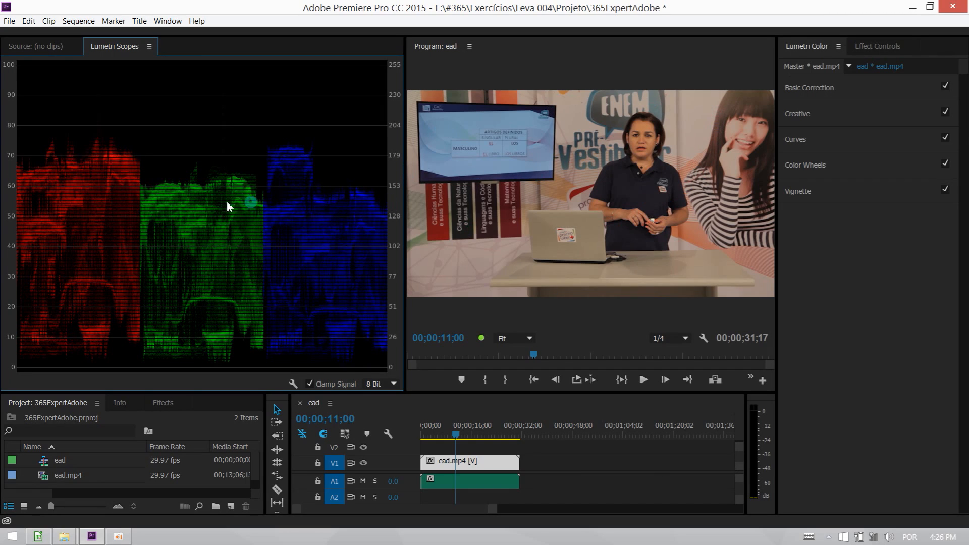
# Return the Lumetri Scopes display to Vectorscope YUV alone to examine the clip's color cast
pyautogui.rightClick(173, 195)
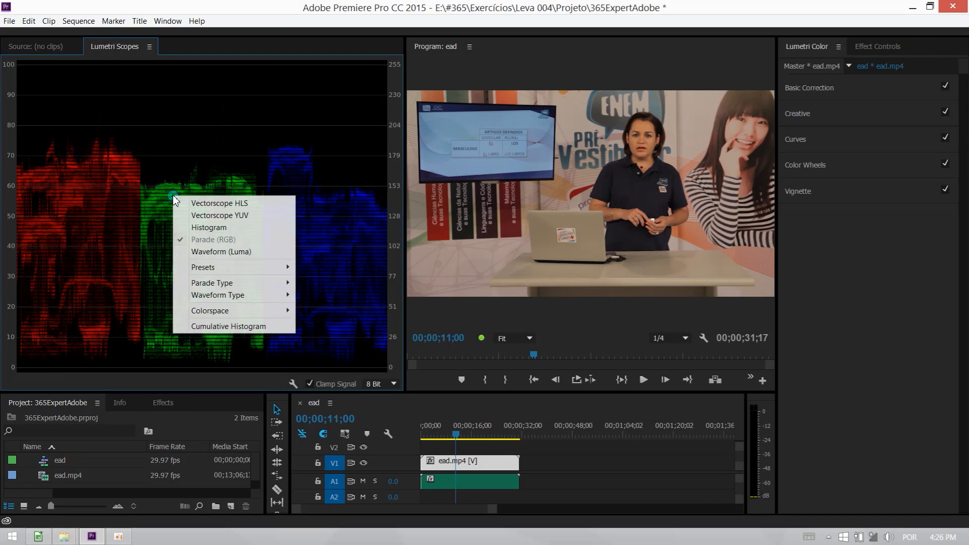
pyautogui.click(230, 217)
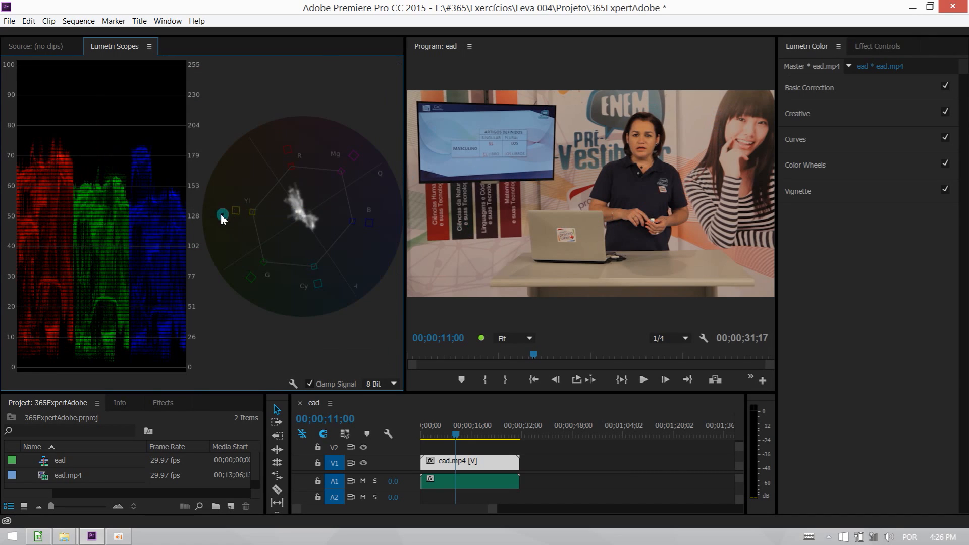
pyautogui.rightClick(195, 208)
pyautogui.click(235, 256)
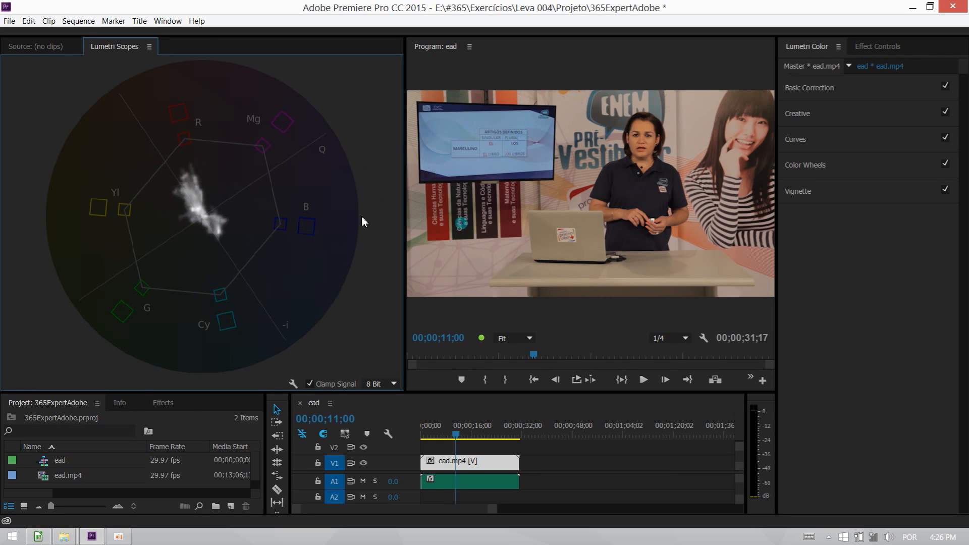
# Replace Vectorscope YUV with Parade (RGB) as the only scope to compare the red, green and blue levels
pyautogui.rightClick(169, 175)
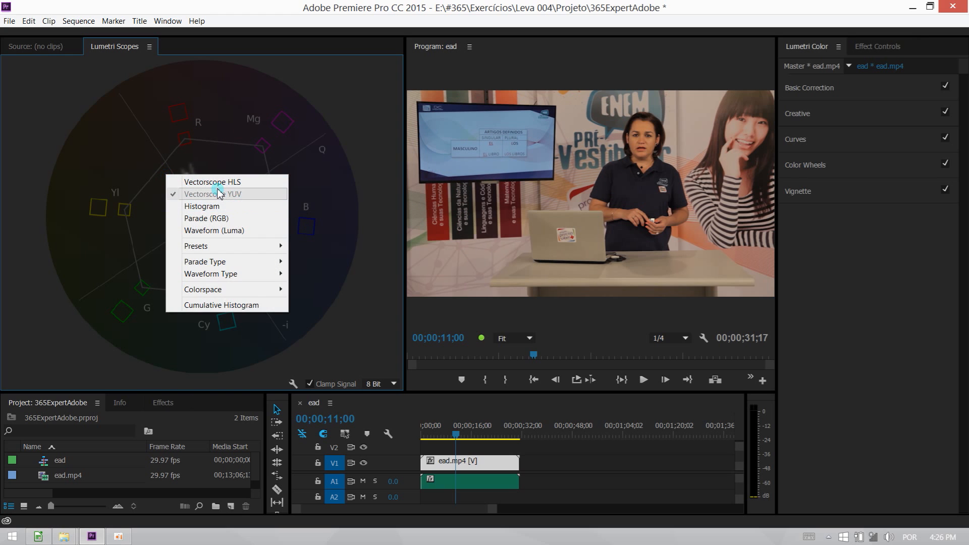
pyautogui.click(218, 219)
pyautogui.rightClick(218, 220)
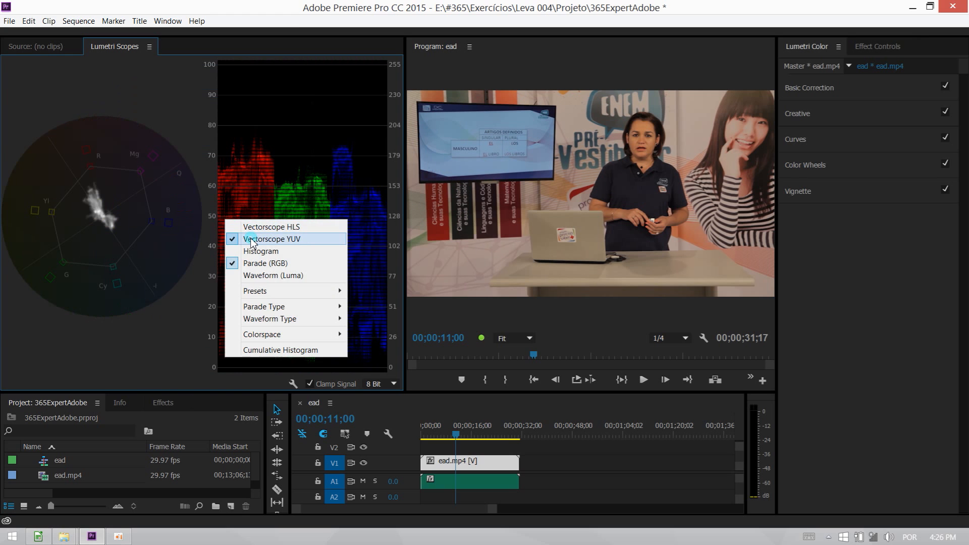
pyautogui.click(233, 237)
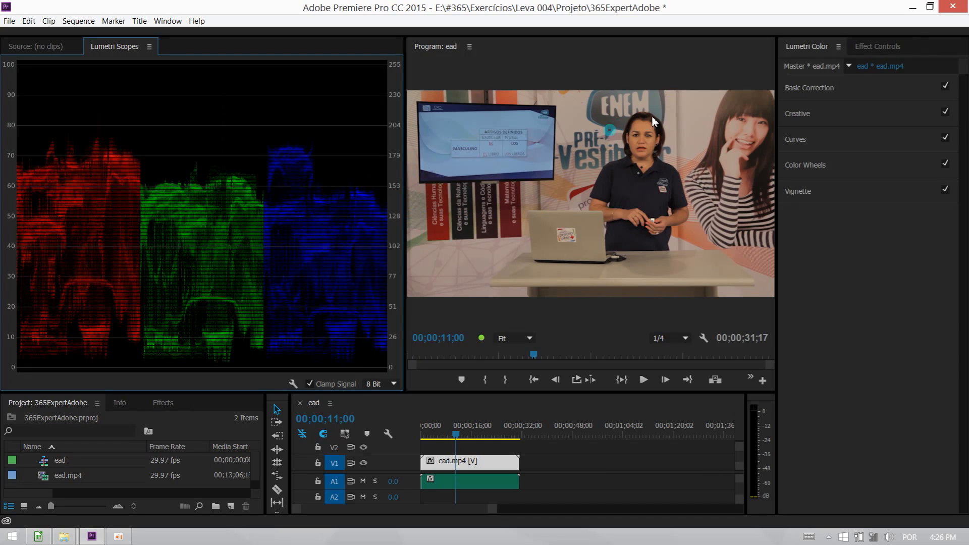
# Draw a closed freeform opacity mask on the ead.mp4 clip around the laptop and the adjoining part of the desk
pyautogui.click(868, 47)
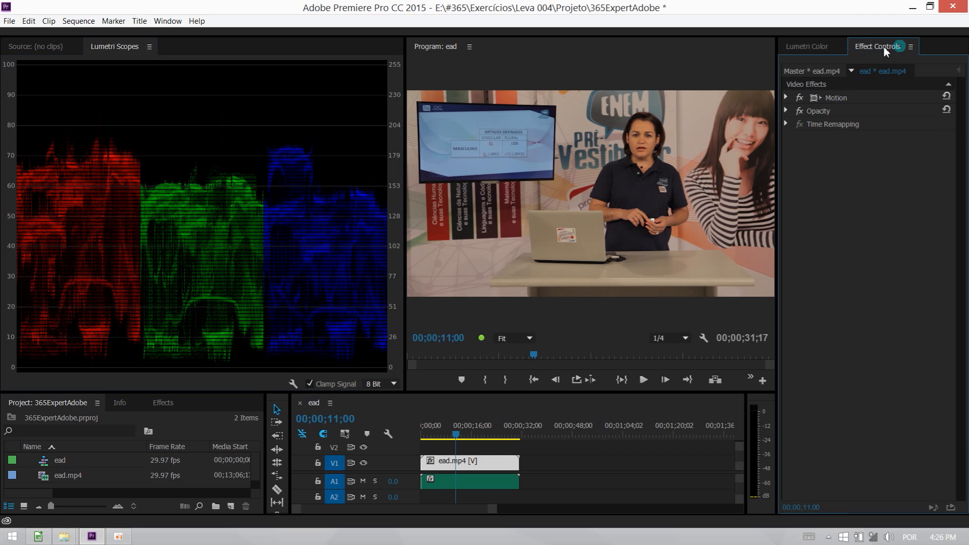
pyautogui.click(786, 110)
pyautogui.click(818, 112)
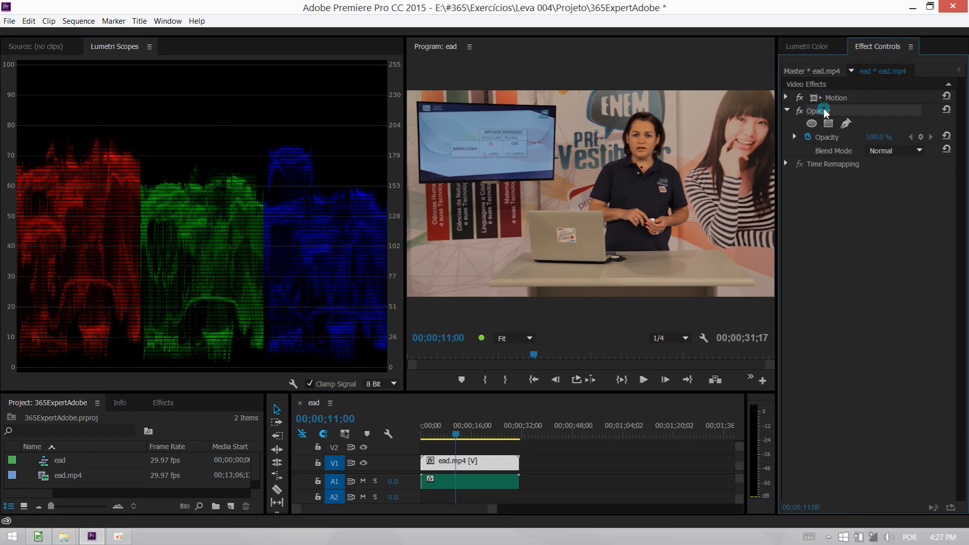
pyautogui.click(847, 125)
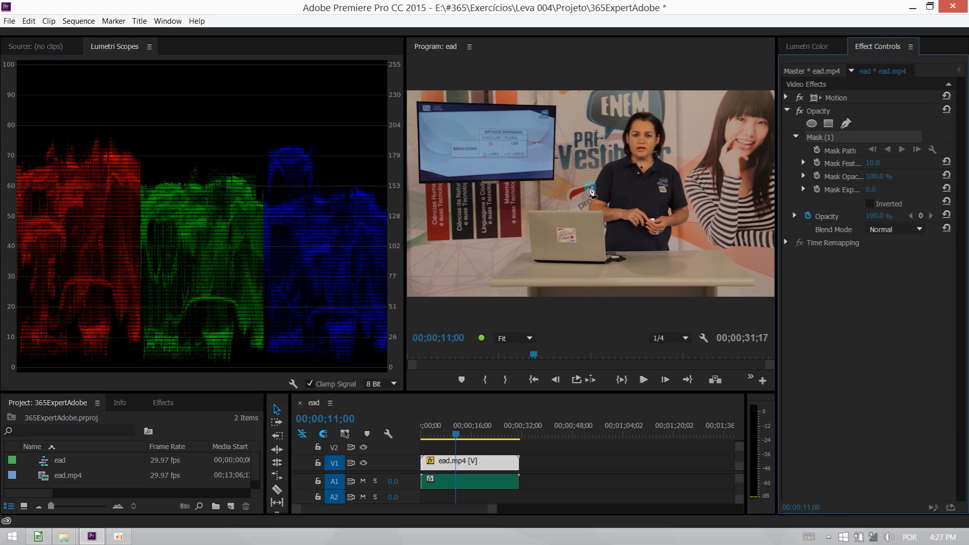
pyautogui.click(535, 217)
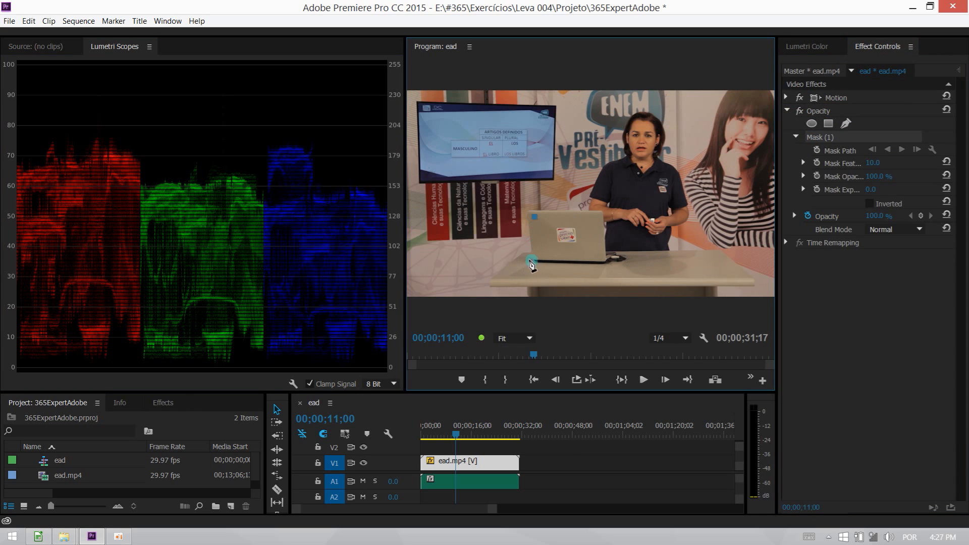
pyautogui.click(505, 285)
pyautogui.click(536, 293)
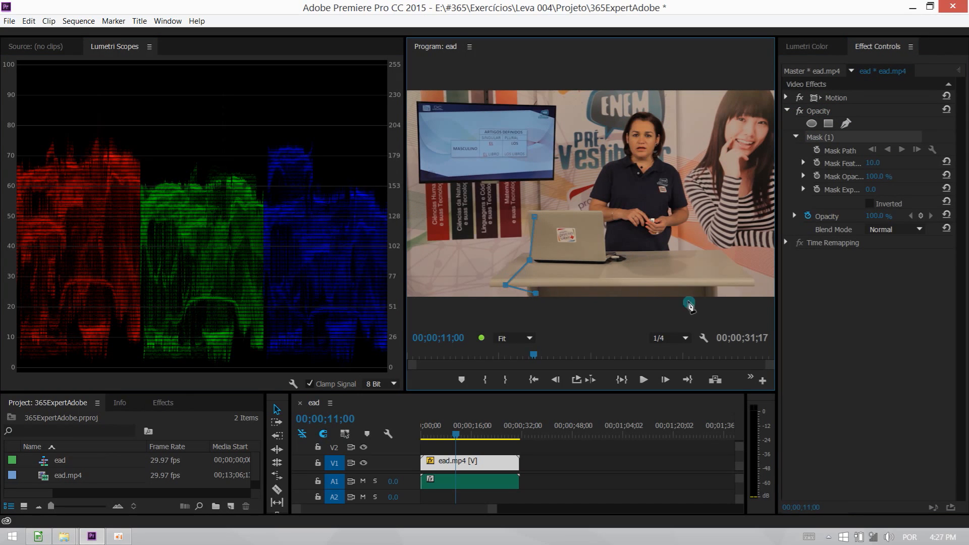
pyautogui.click(676, 298)
pyautogui.click(658, 253)
pyautogui.click(600, 254)
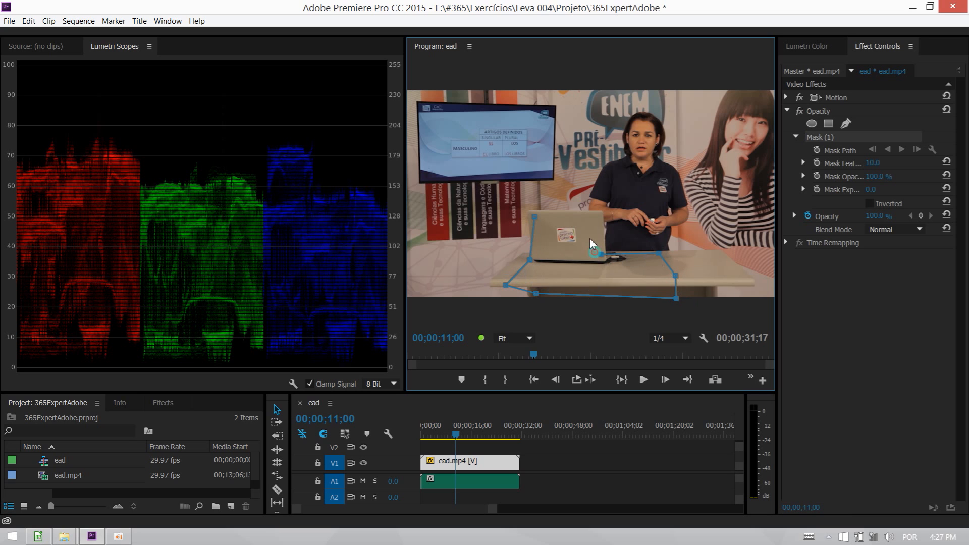
pyautogui.click(534, 217)
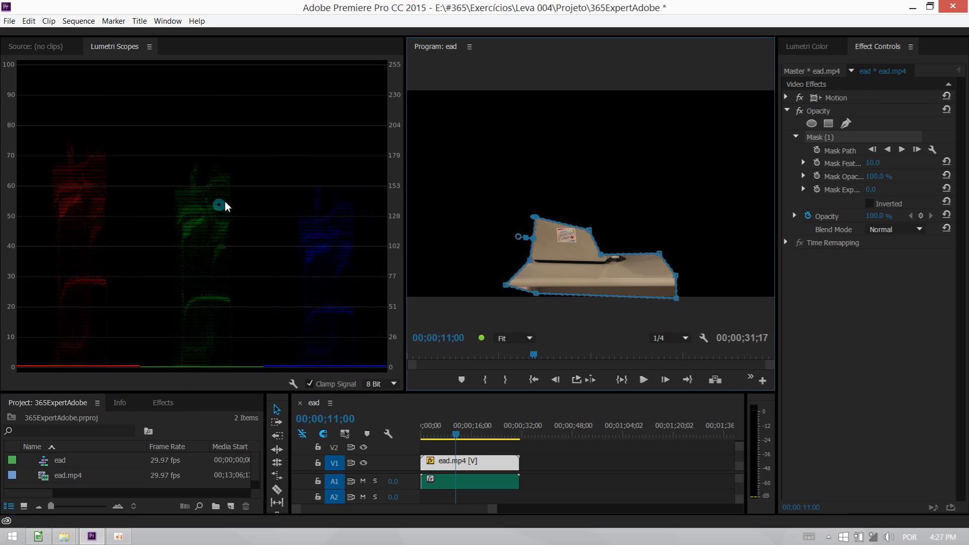
# Show only Vectorscope YUV in Lumetri Scopes to examine the color of the masked laptop and desk
pyautogui.rightClick(252, 162)
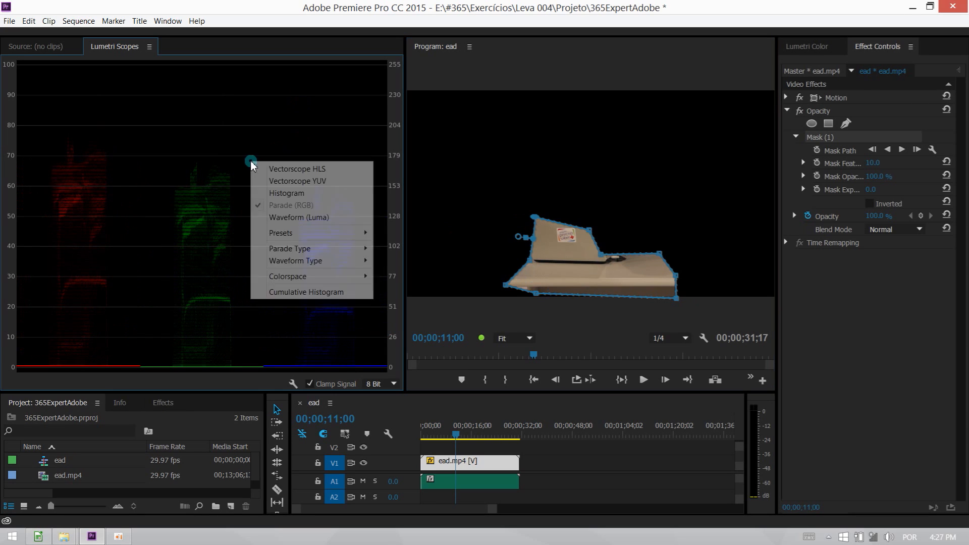
pyautogui.click(298, 184)
pyautogui.rightClick(212, 220)
pyautogui.click(260, 266)
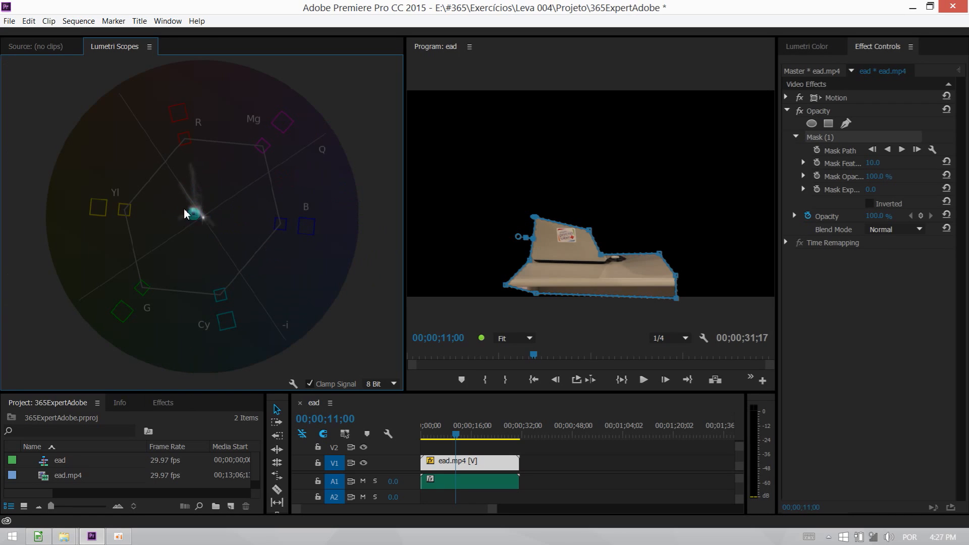
# Curve the mask's upper edge down across the laptop lid so the sticker is left out of the masked area
pyautogui.rightClick(212, 224)
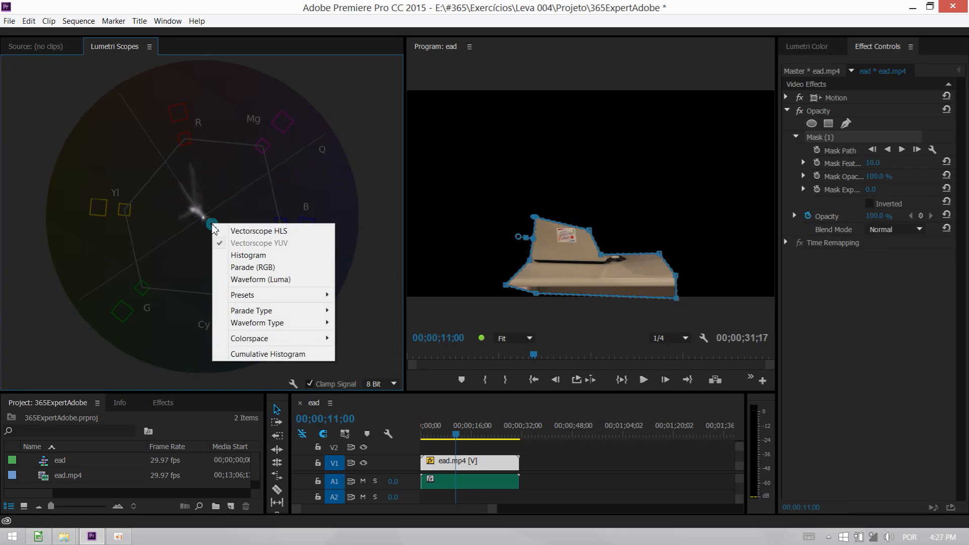
pyautogui.click(199, 210)
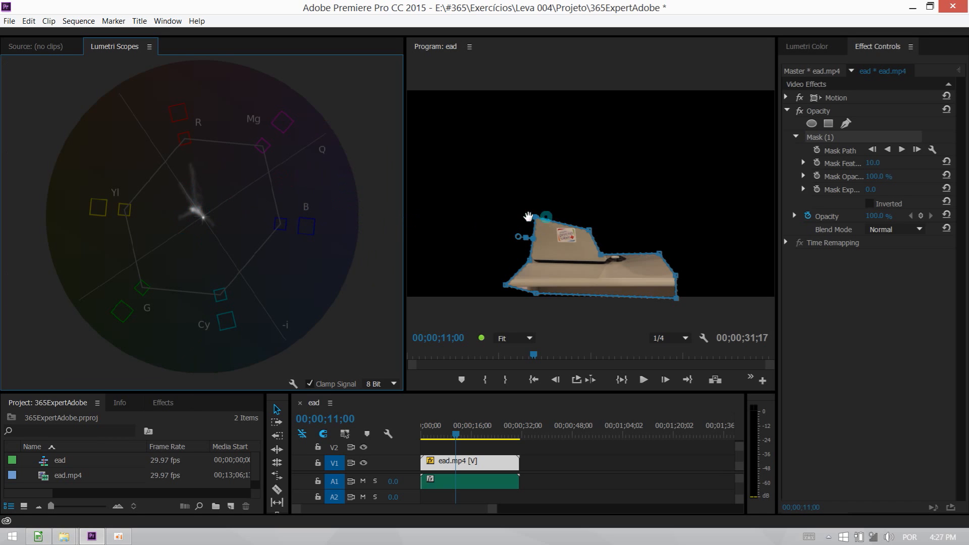
pyautogui.moveTo(535, 218); pyautogui.dragTo(563, 277)
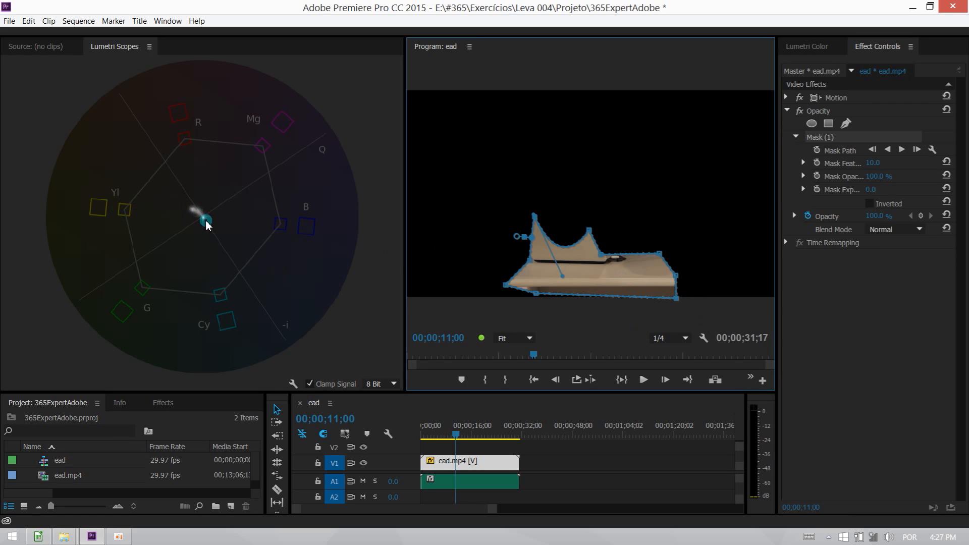
# Show Parade (RGB) alongside Vectorscope YUV in Lumetri Scopes and widen the scopes area
pyautogui.rightClick(195, 206)
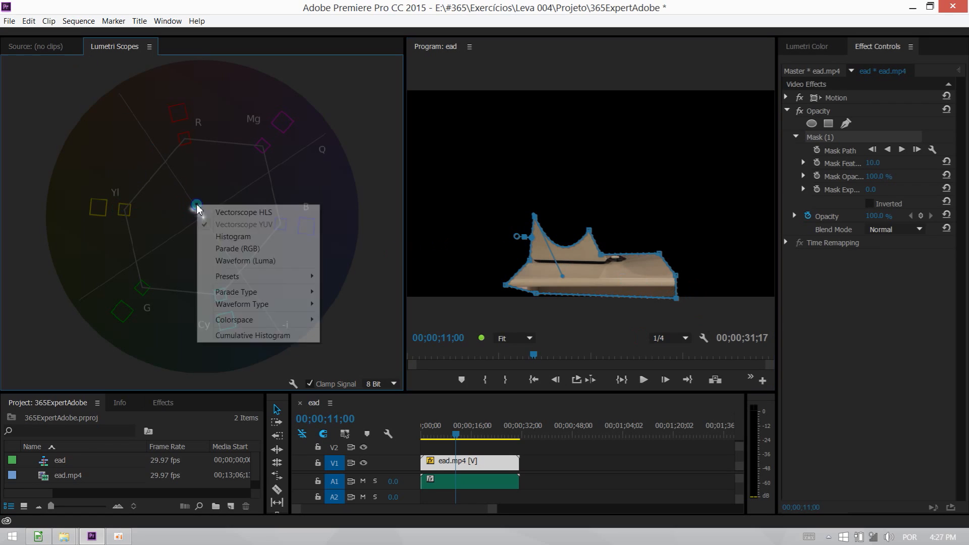
pyautogui.click(258, 250)
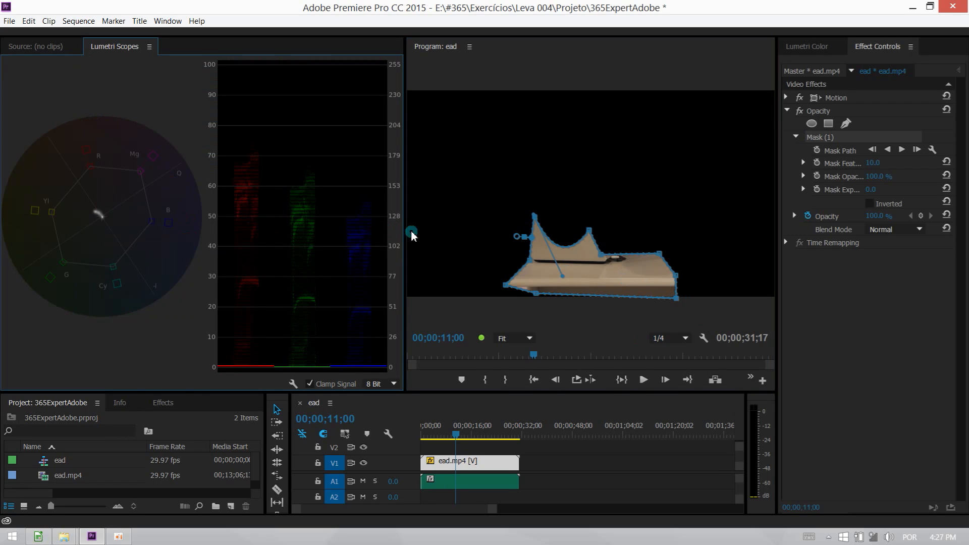
pyautogui.click(809, 50)
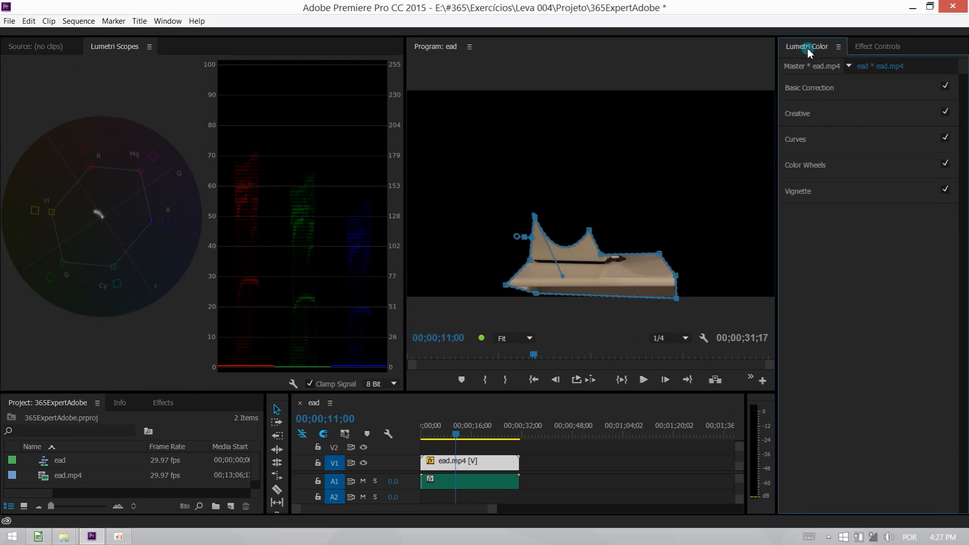
pyautogui.rightClick(140, 219)
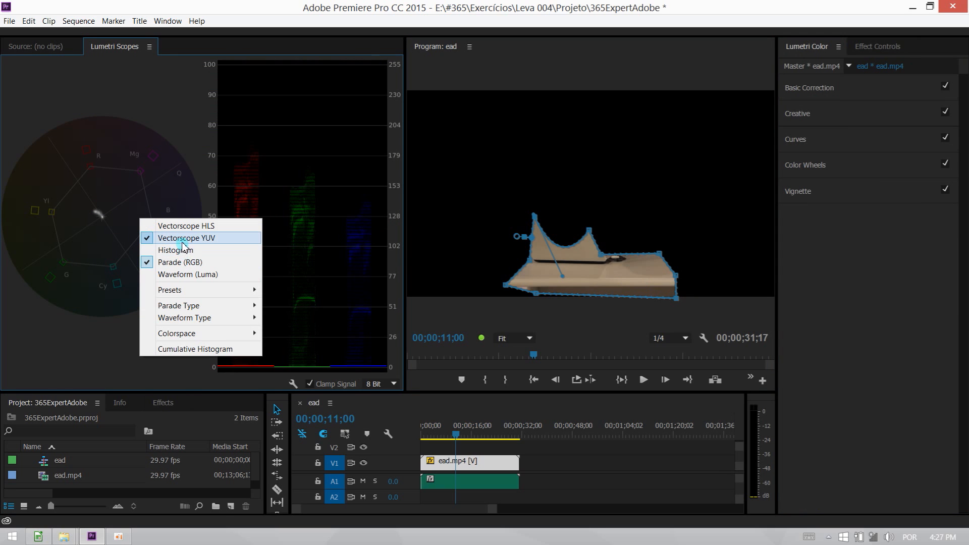
pyautogui.click(331, 146)
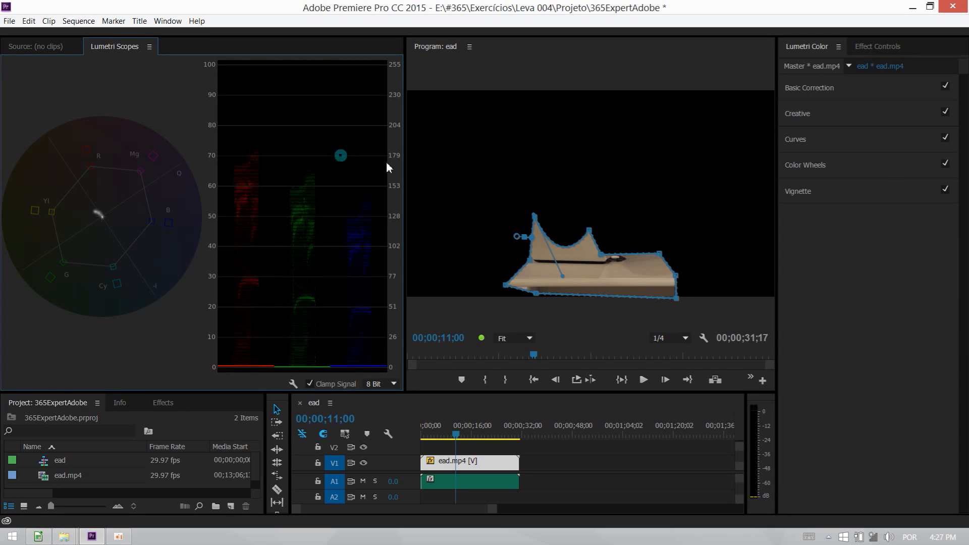
pyautogui.moveTo(403, 164); pyautogui.dragTo(469, 167)
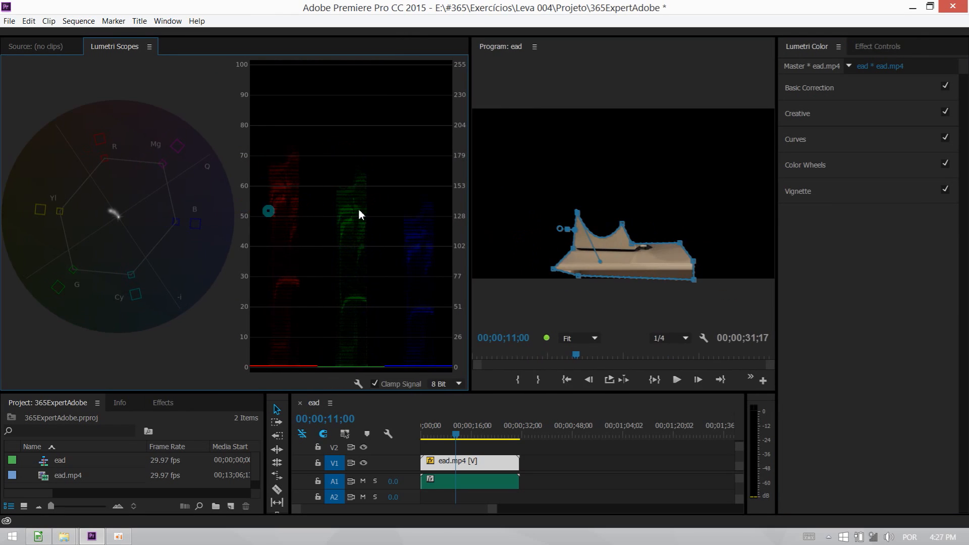
# Lower the white balance Temperature of ead.mp4 to -38.6 in Lumetri Color's Basic Correction
pyautogui.click(805, 87)
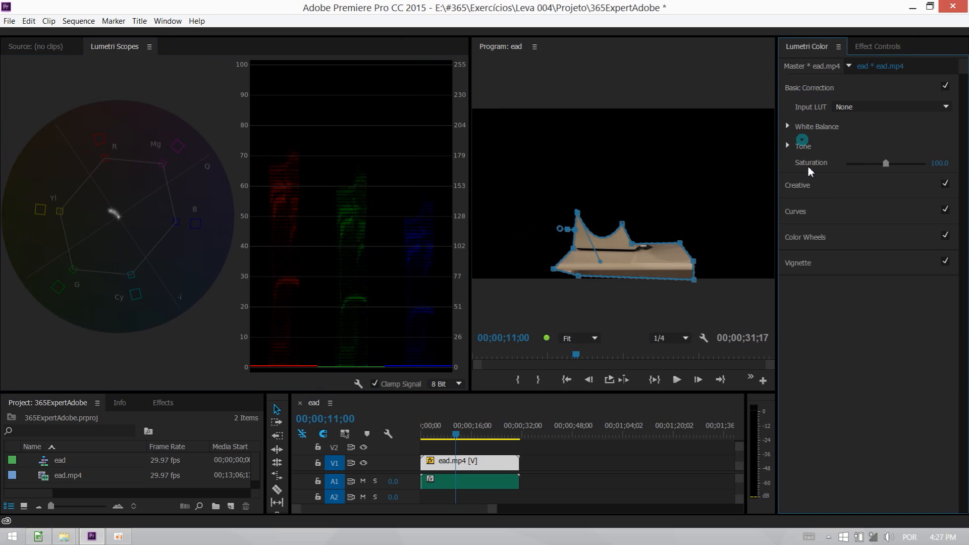
pyautogui.click(810, 89)
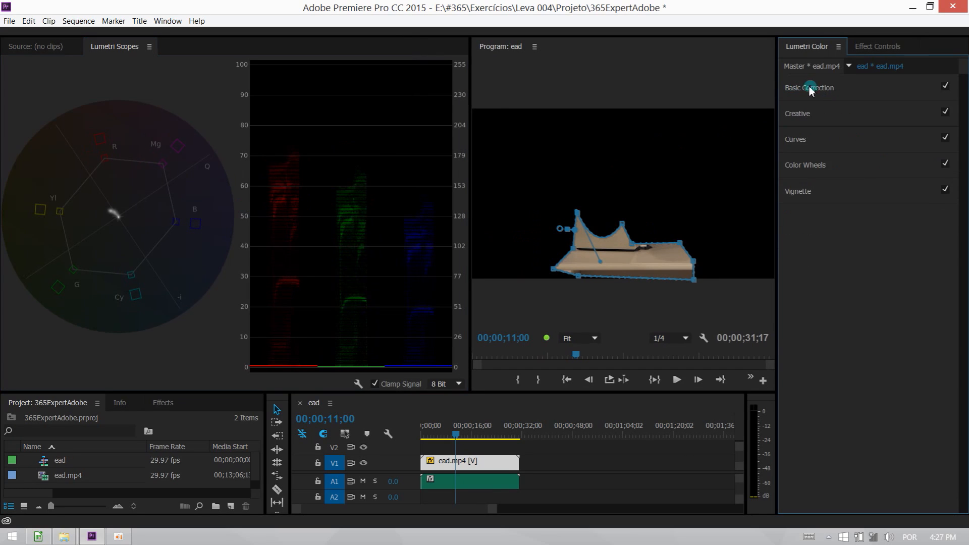
pyautogui.click(808, 90)
pyautogui.click(789, 128)
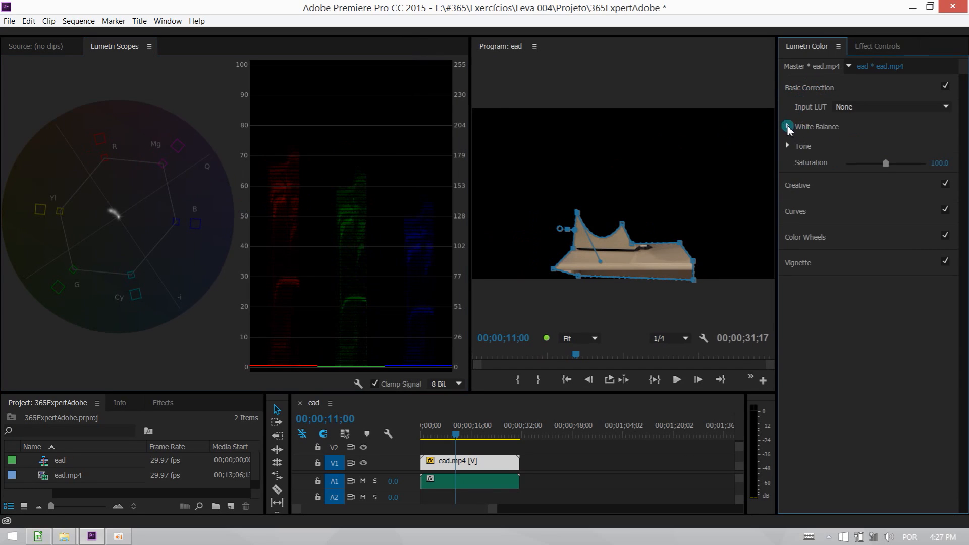
pyautogui.moveTo(886, 146); pyautogui.dragTo(872, 145)
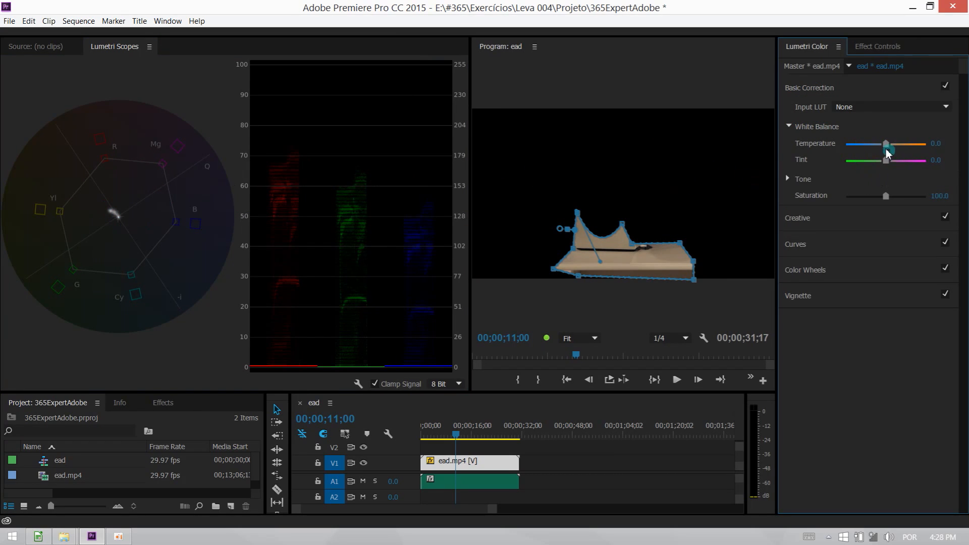
pyautogui.moveTo(886, 145); pyautogui.dragTo(869, 146)
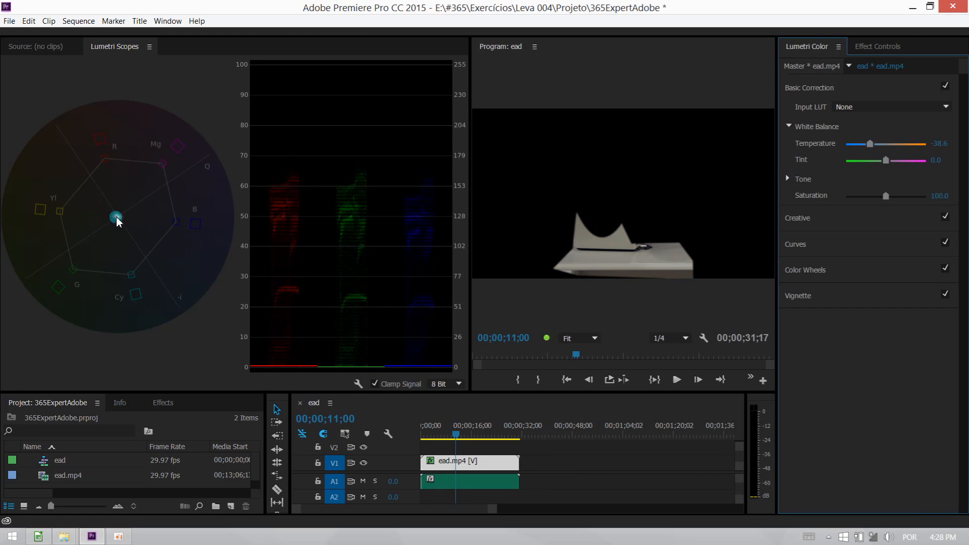
# Delete the opacity mask from the ead.mp4 clip
pyautogui.click(884, 46)
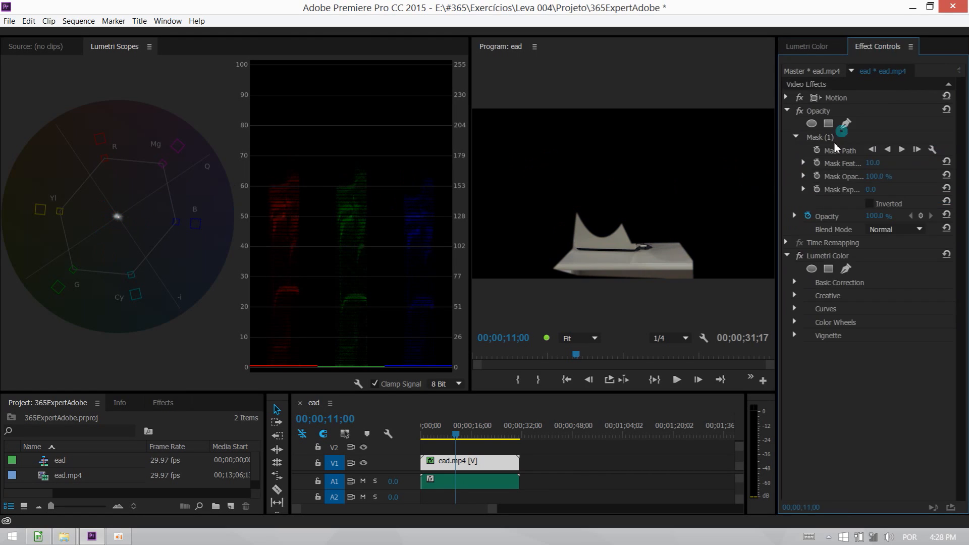
pyautogui.click(820, 137)
pyautogui.press('Delete')
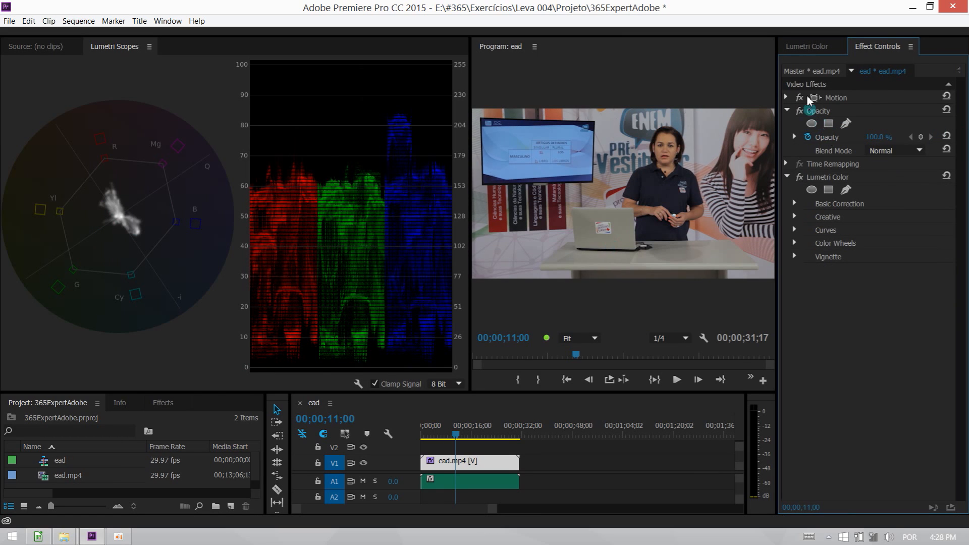
# Compare the frame with Lumetri Color off and on, and inspect the corrected image full screen
pyautogui.click(800, 177)
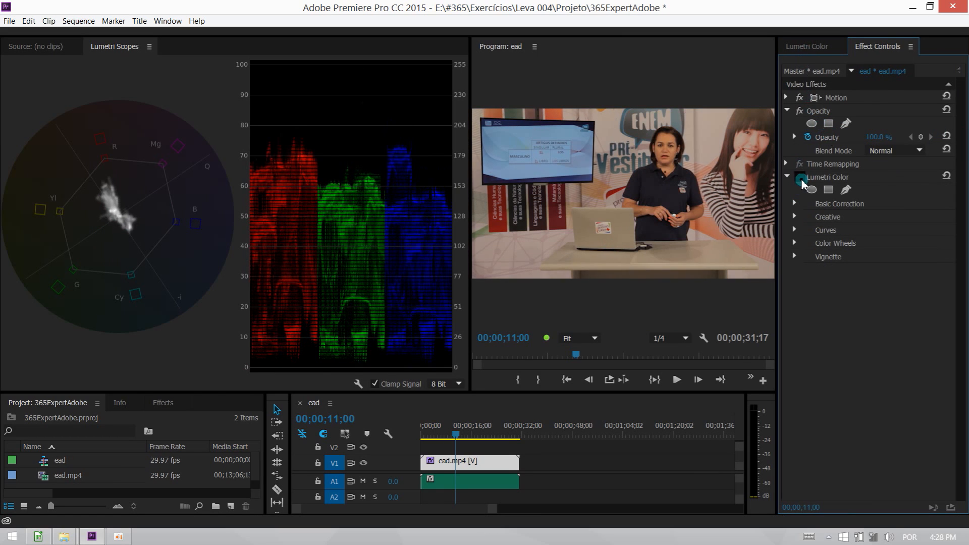
pyautogui.click(800, 177)
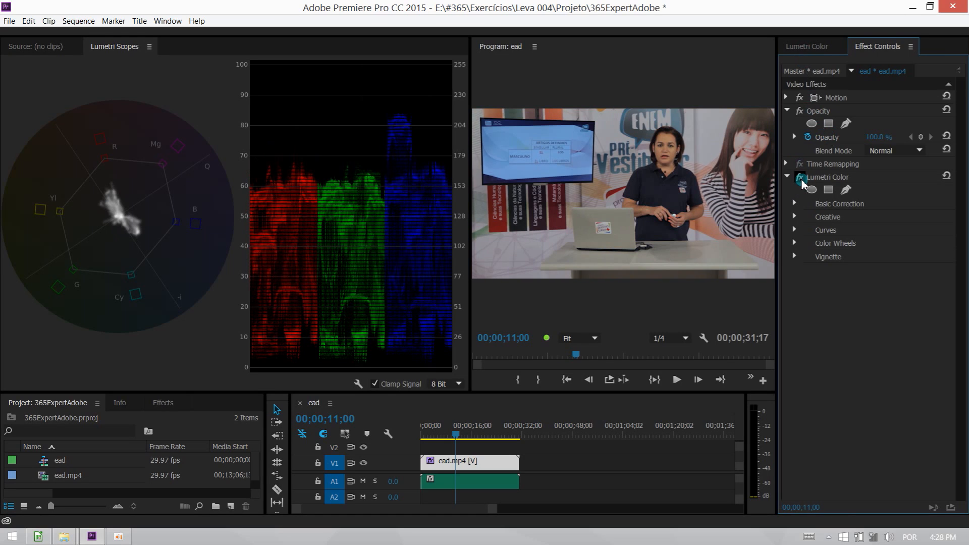
pyautogui.hotkey('ctrl', '`')
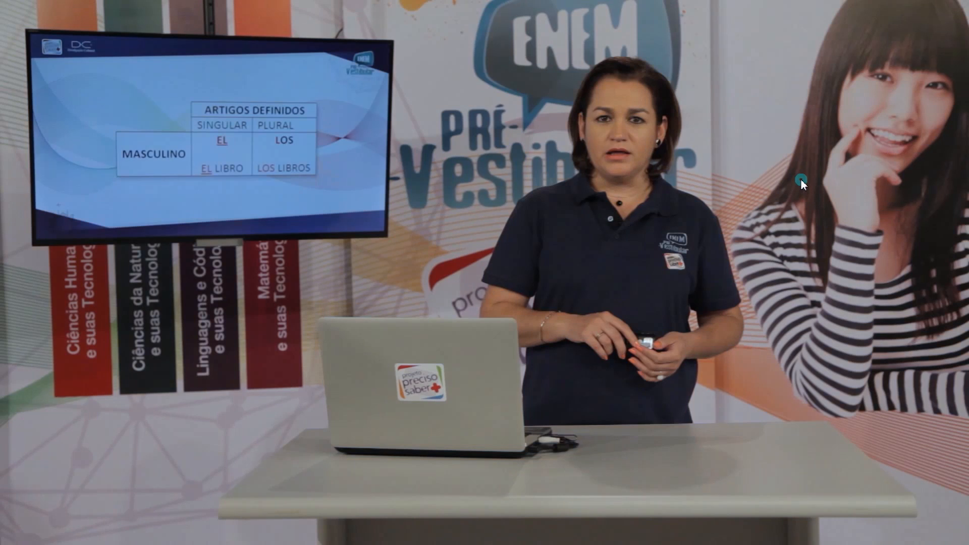
pyautogui.hotkey('ctrl', '`')
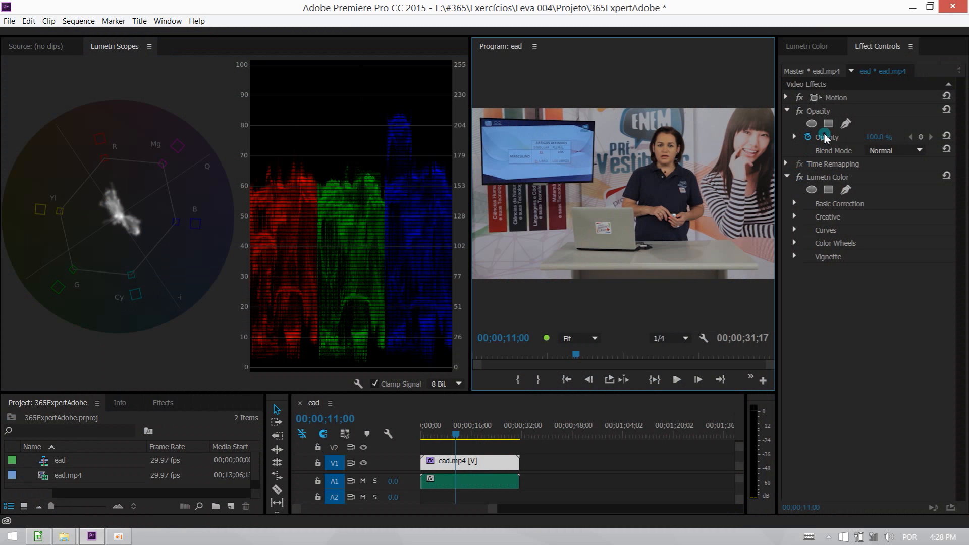
# Undo the deletion of the opacity mask
pyautogui.hotkey('ctrl', 'z')
pyautogui.hotkey('ctrl', 'z')
pyautogui.hotkey('ctrl', 'z')
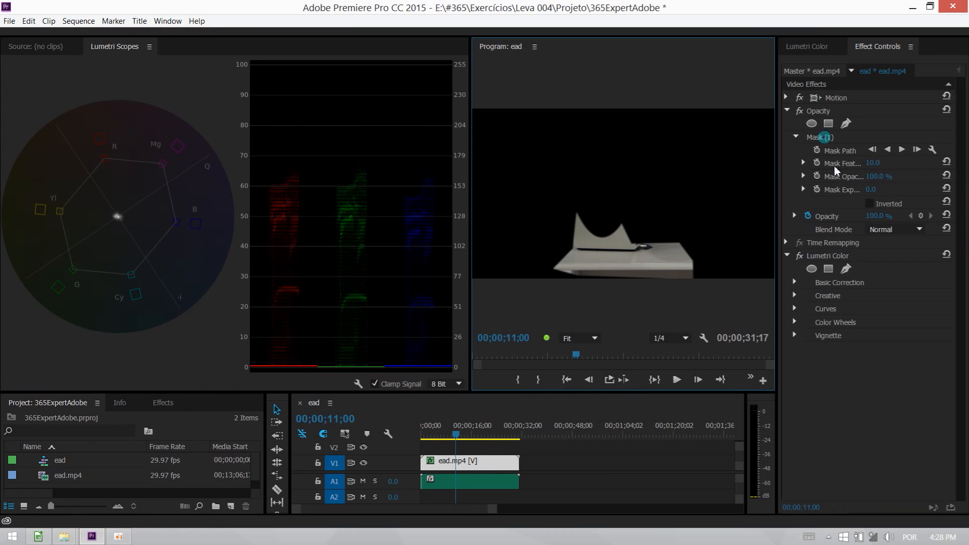
# Set the white balance Temperature to 0 and collapse the Basic Correction settings
pyautogui.click(806, 46)
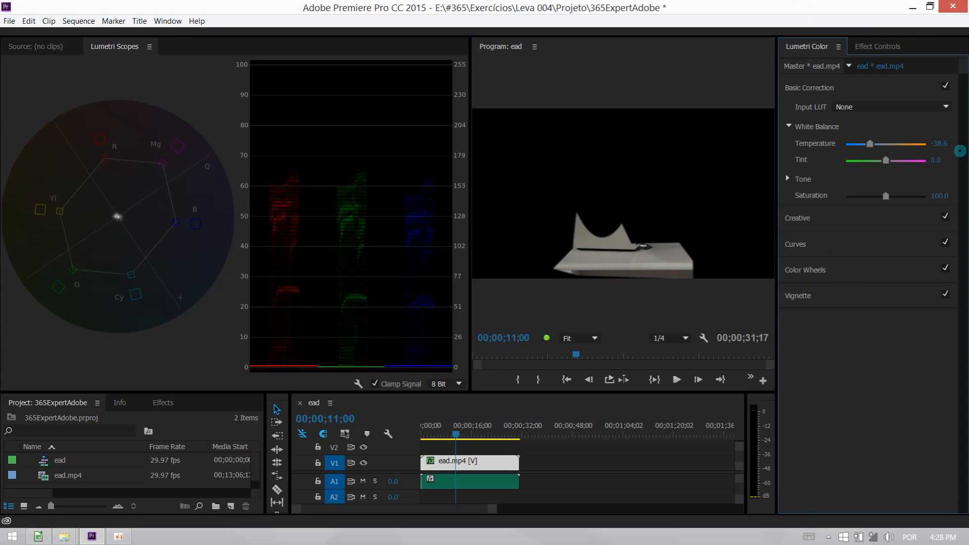
pyautogui.click(940, 143)
pyautogui.write('0')
pyautogui.press('Return')
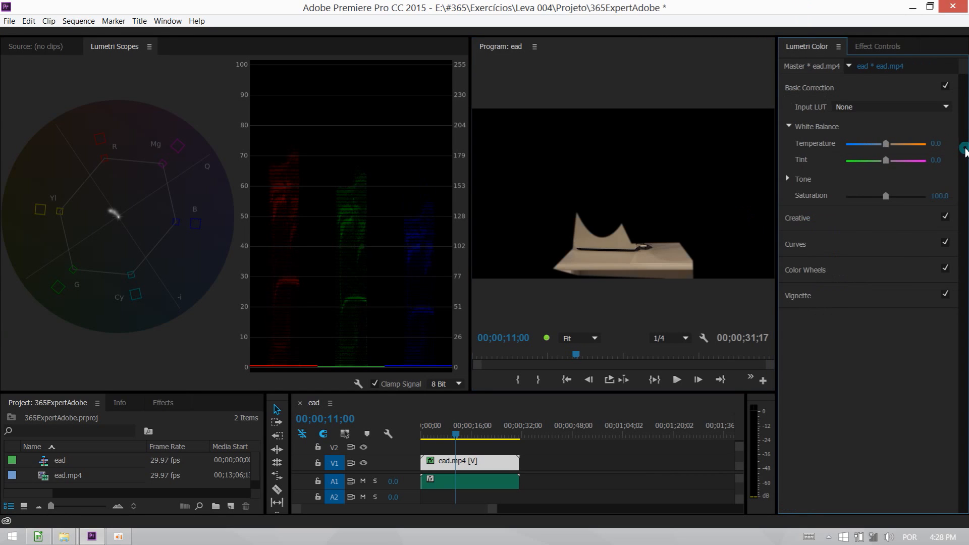
pyautogui.click(789, 126)
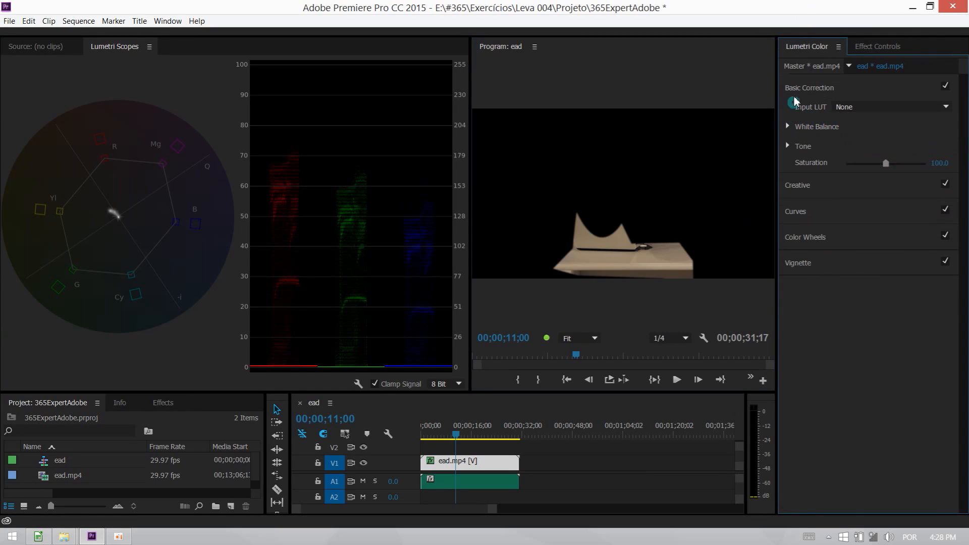
pyautogui.click(795, 89)
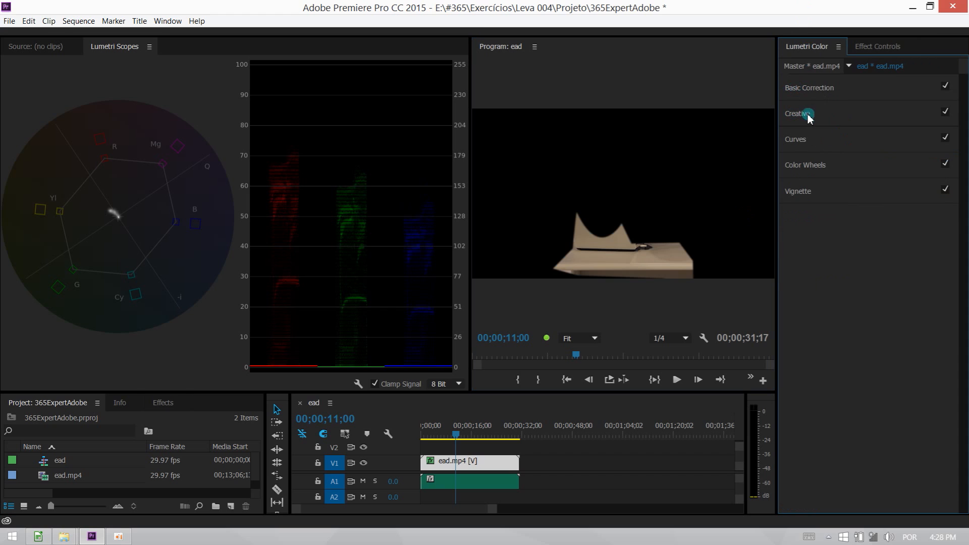
# Open the RGB Curves in Lumetri Color and leave Parade (RGB) as the only scope
pyautogui.click(802, 140)
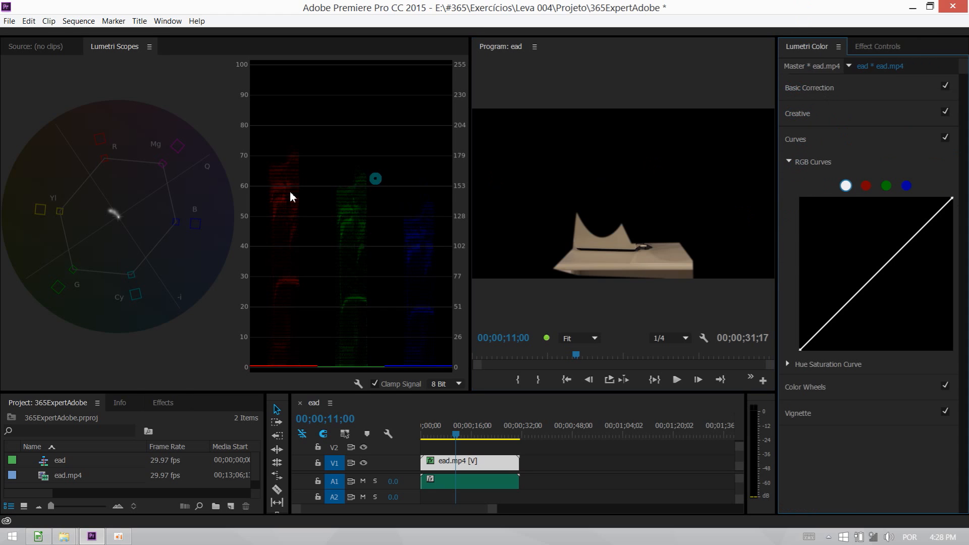
pyautogui.rightClick(271, 192)
pyautogui.click(299, 211)
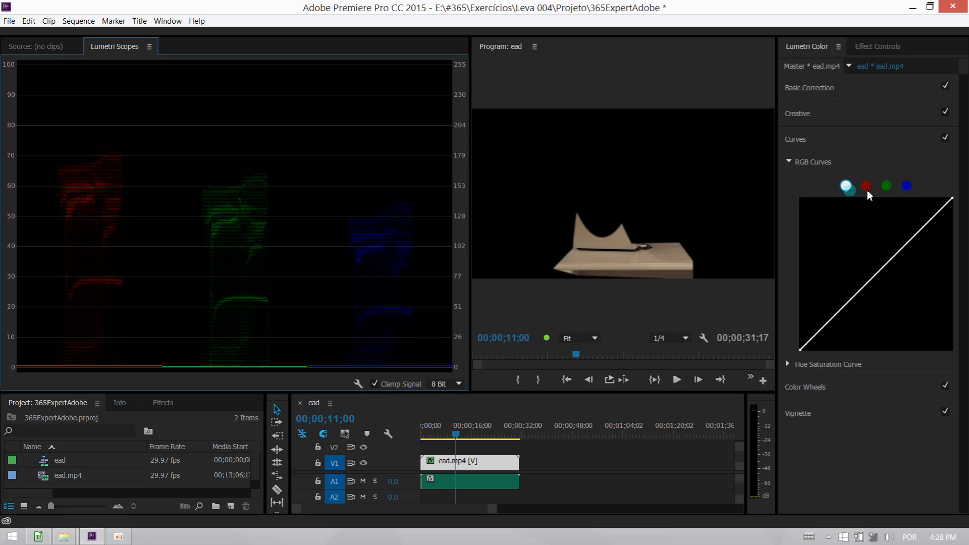
# Raise the midtones of the green and blue RGB curves until both channels match red in the parade
pyautogui.click(886, 186)
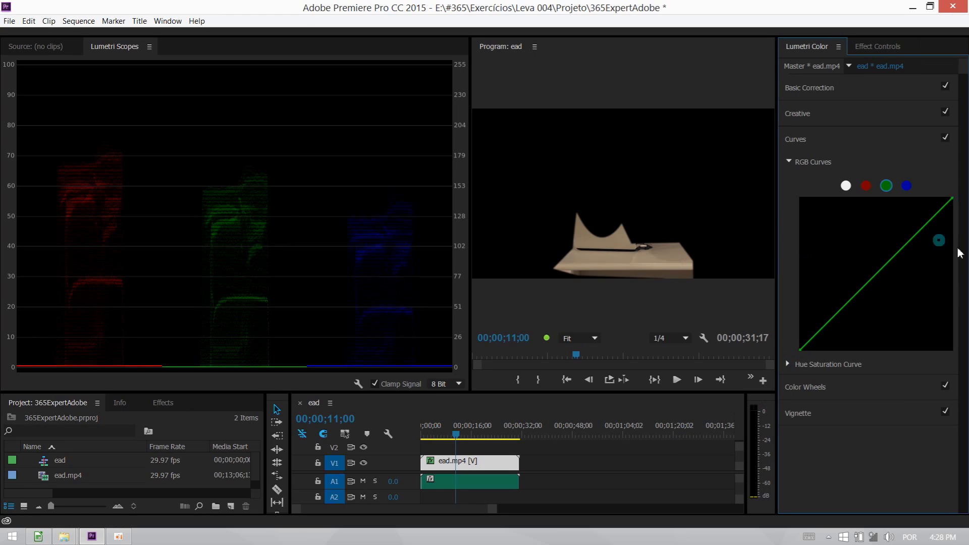
pyautogui.moveTo(885, 268); pyautogui.dragTo(871, 256)
pyautogui.click(905, 186)
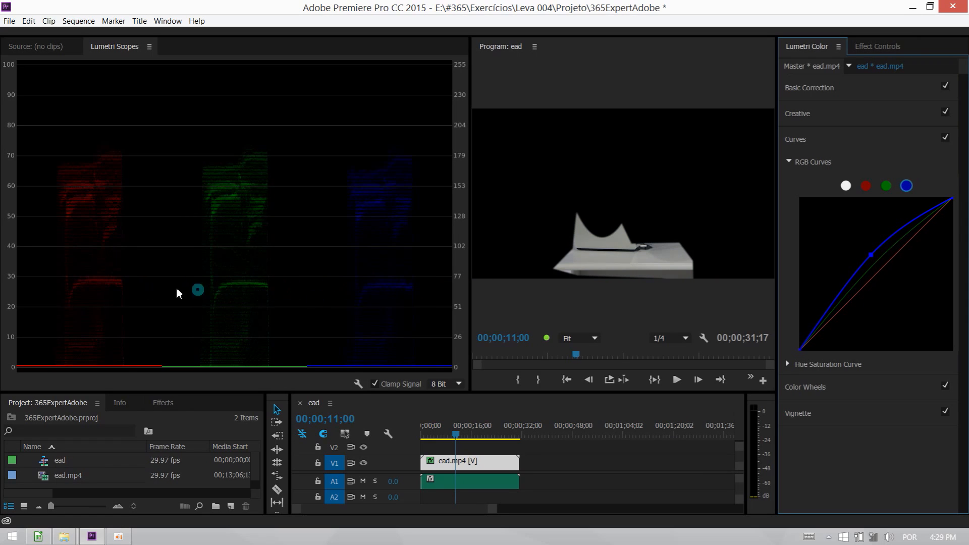
# Invert the opacity mask on the ead.mp4 clip
pyautogui.click(865, 51)
pyautogui.click(829, 137)
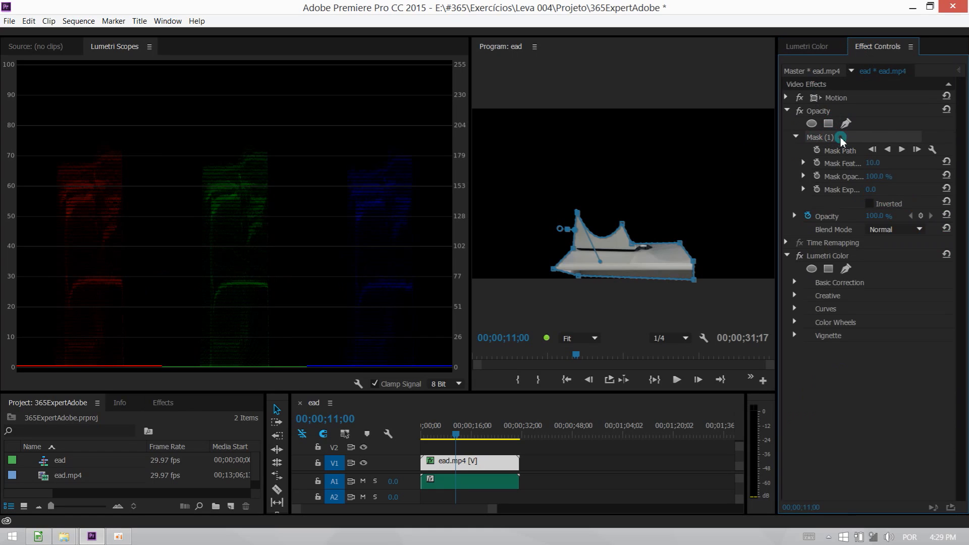
pyautogui.click(869, 203)
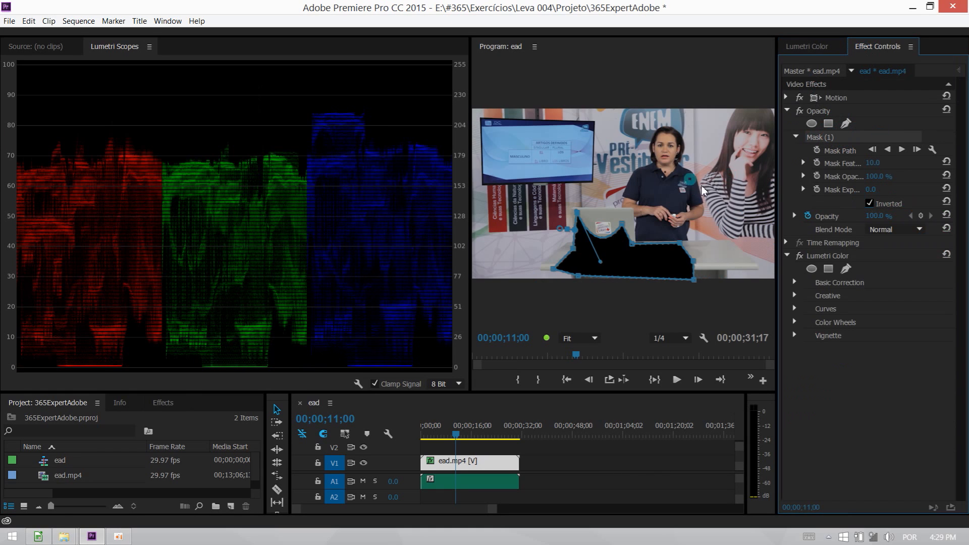
# Compare the frame with Lumetri Color off and on, in the Program monitor and full screen, using the inverted mask
pyautogui.click(800, 259)
pyautogui.click(801, 258)
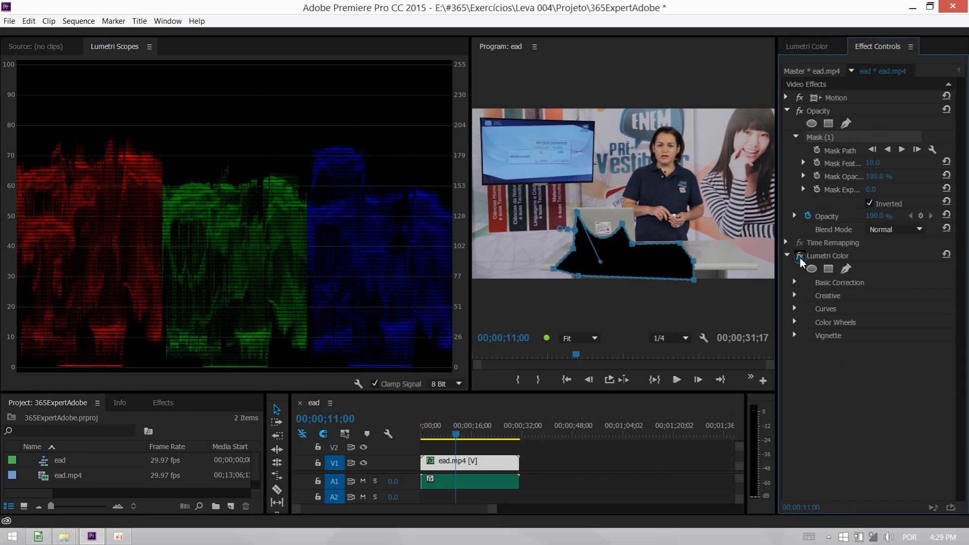
pyautogui.hotkey('ctrl', '`')
pyautogui.click(800, 259)
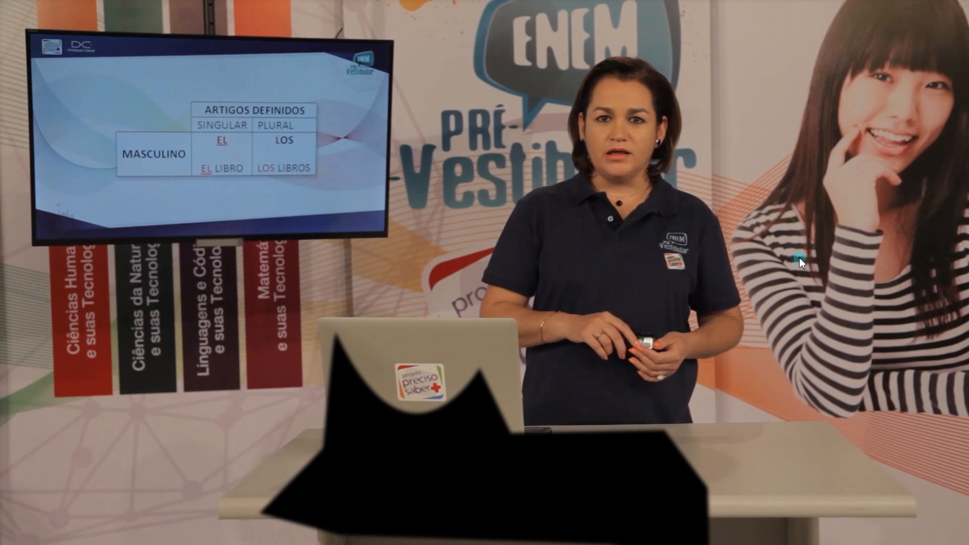
pyautogui.click(799, 258)
pyautogui.click(799, 257)
pyautogui.click(798, 257)
pyautogui.hotkey('ctrl', '`')
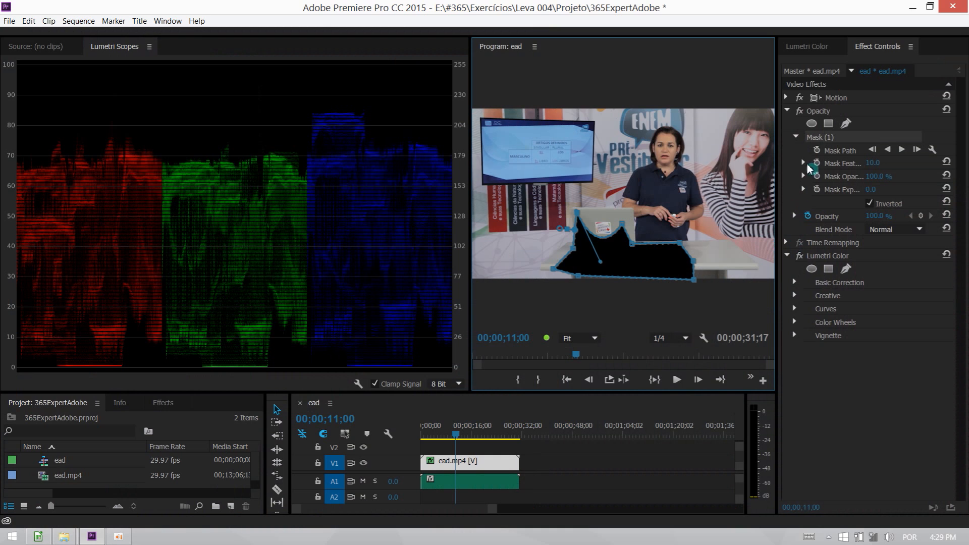
# Reset the Lumetri Color effect on the ead.mp4 clip
pyautogui.click(844, 256)
pyautogui.click(946, 254)
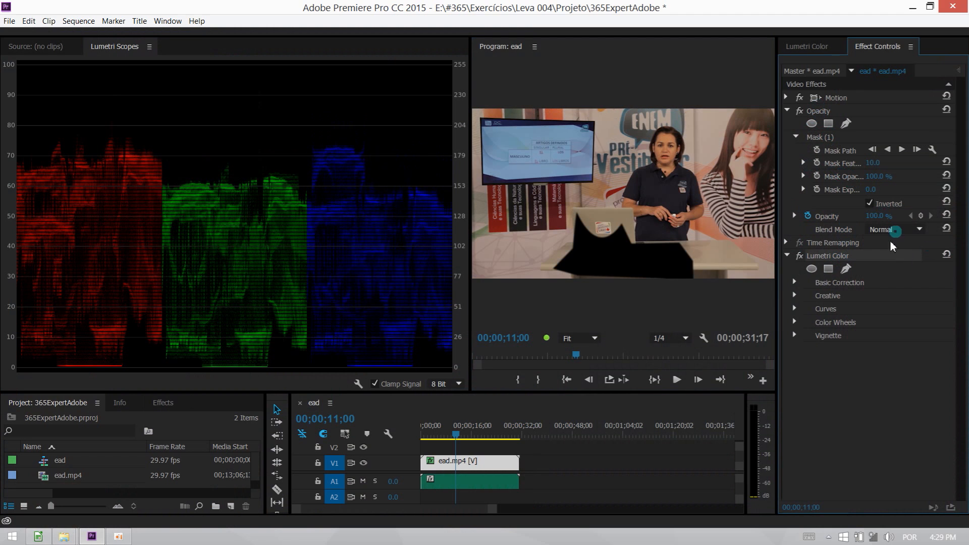
# Turn off the inversion of the opacity mask on the ead.mp4 clip and return to the Lumetri Color controls
pyautogui.click(872, 204)
pyautogui.click(813, 49)
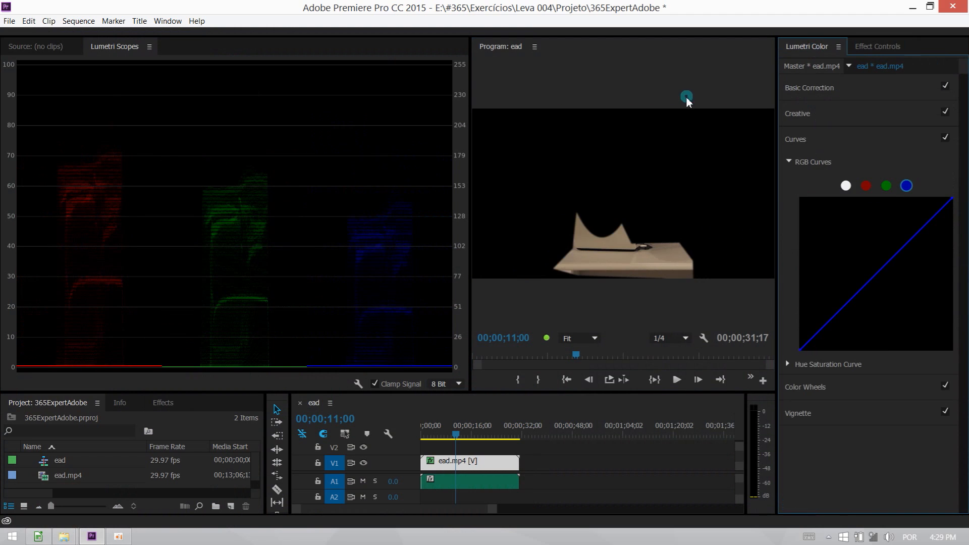
# Switch the Lumetri Scopes display from the RGB parade to Vectorscope YUV only
pyautogui.click(23, 46)
pyautogui.click(111, 46)
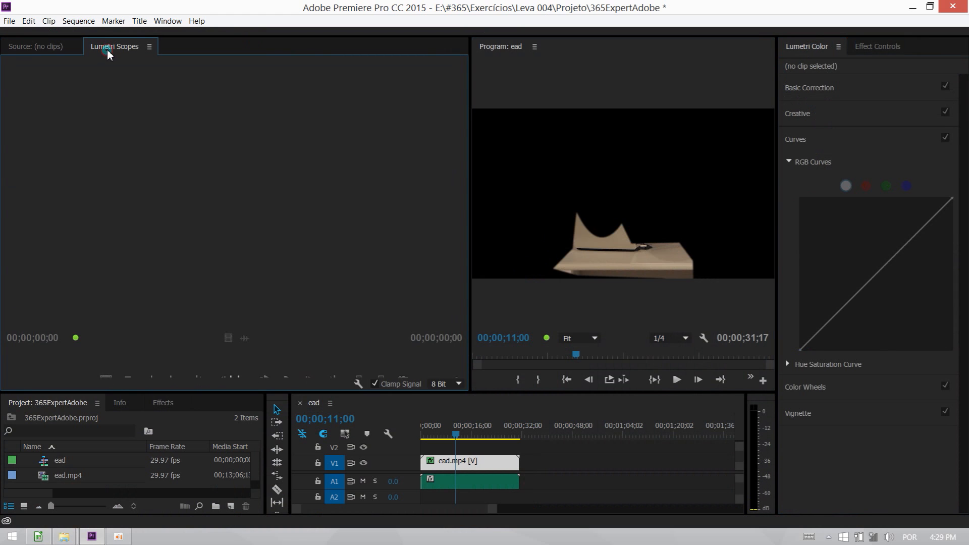
pyautogui.rightClick(238, 189)
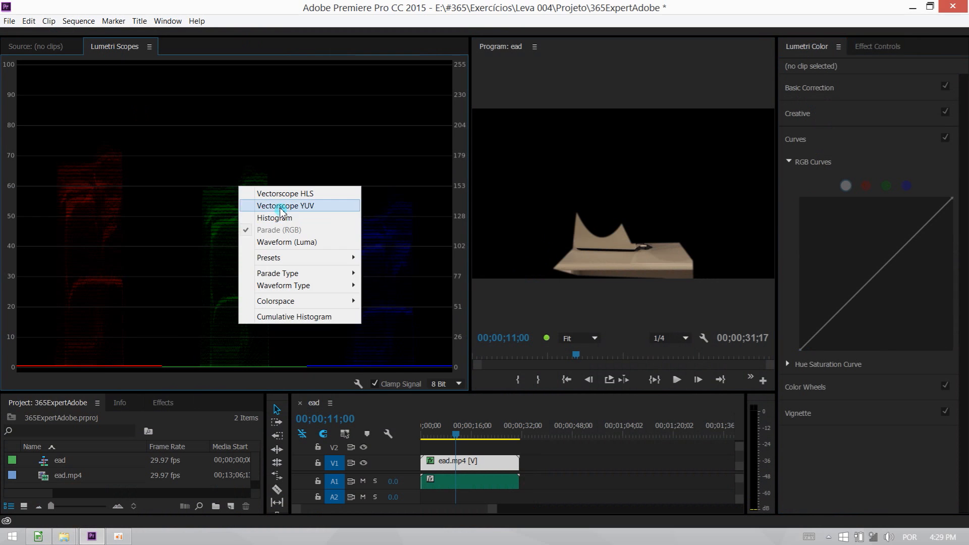
pyautogui.click(260, 202)
pyautogui.rightClick(259, 206)
pyautogui.click(257, 253)
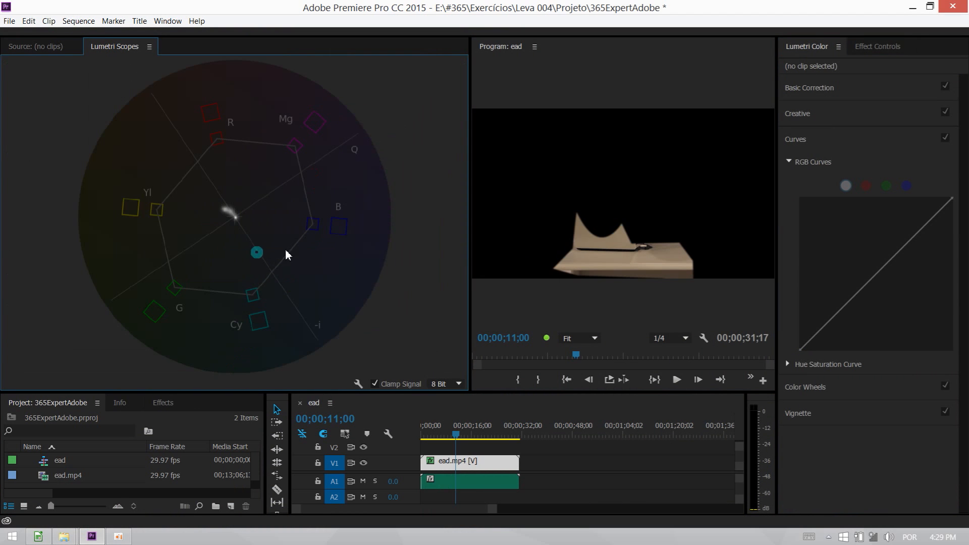
# Show the Color Wheels in a slightly widened Lumetri Color panel and move the playhead to 00;00;08;00 so the clip is active
pyautogui.click(806, 142)
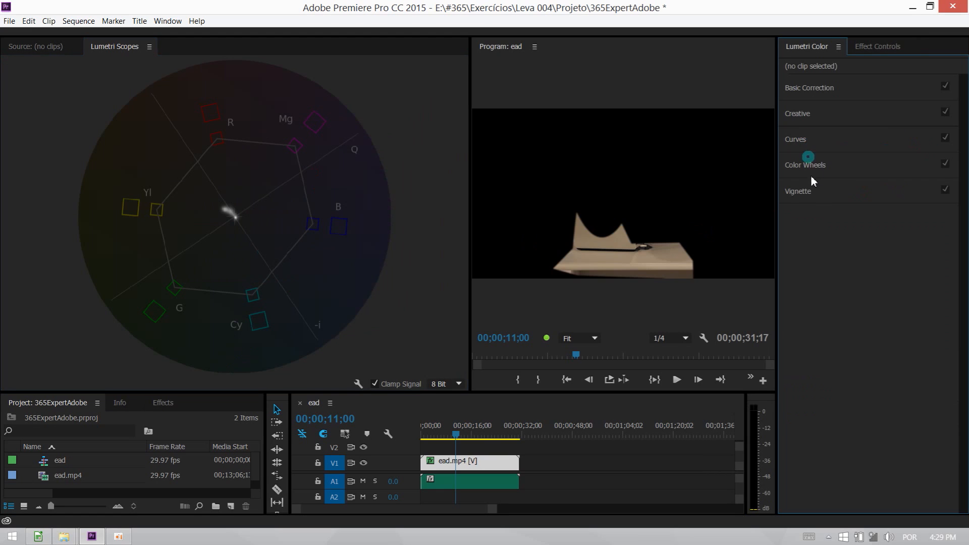
pyautogui.click(809, 166)
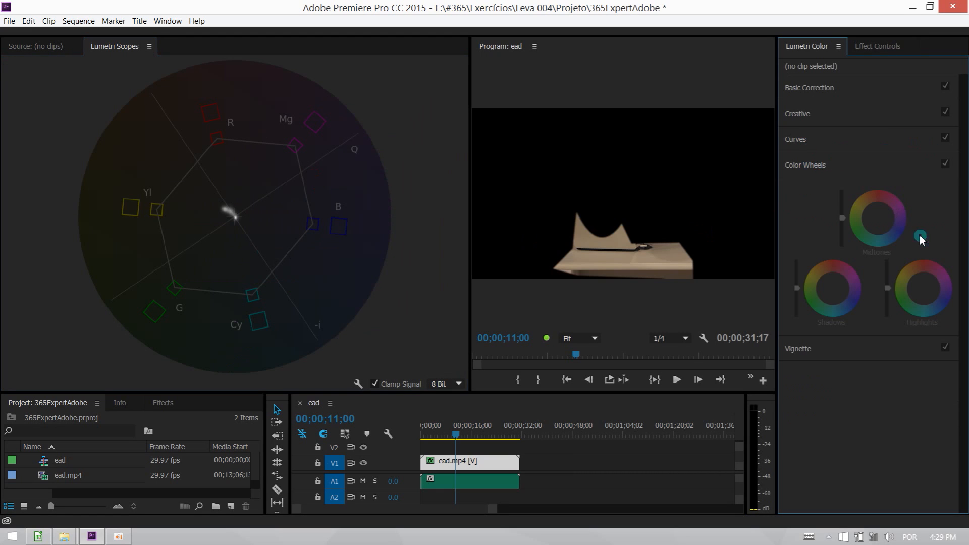
pyautogui.moveTo(776, 188); pyautogui.dragTo(766, 243)
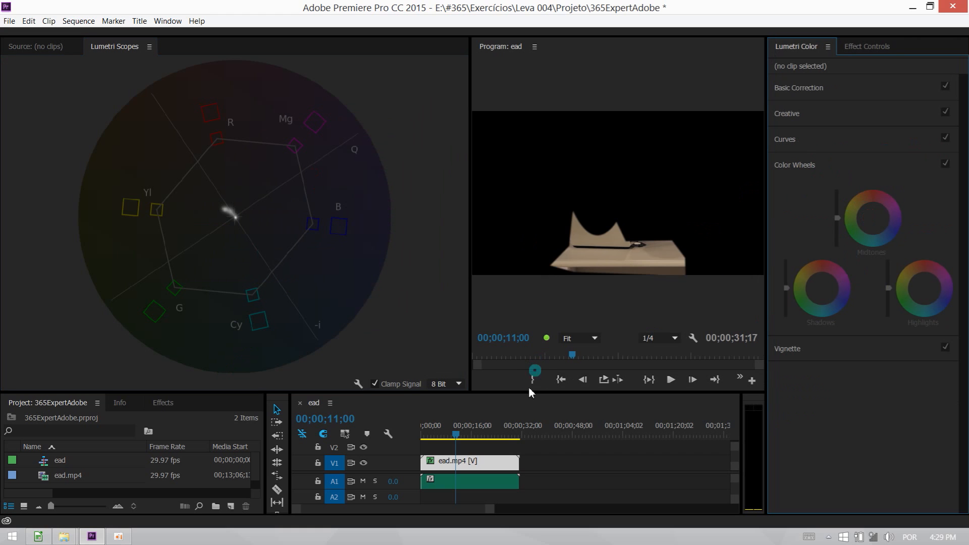
pyautogui.click(481, 435)
pyautogui.click(447, 437)
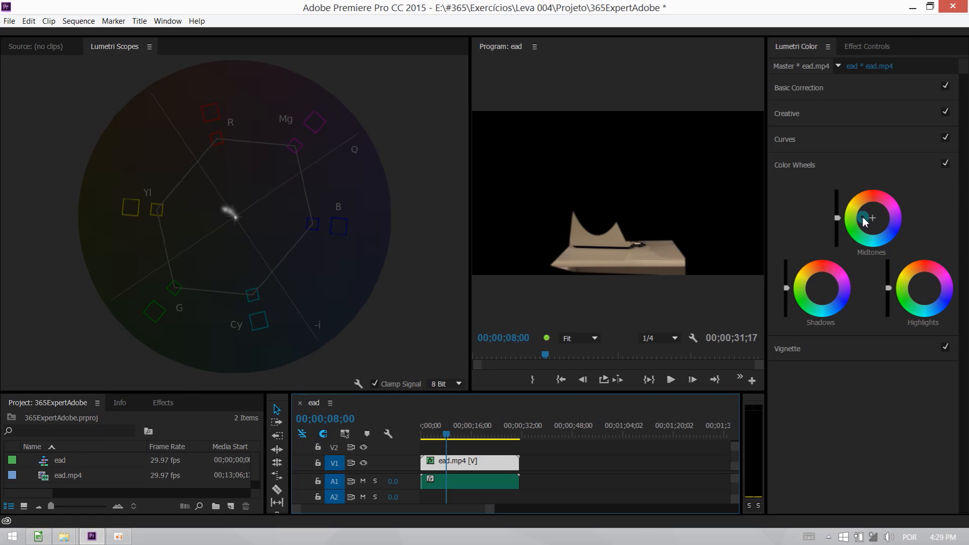
# Add the RGB parade beside the vectorscope and shift the Midtones color wheel toward blue to neutralize the masked desk area
pyautogui.rightClick(247, 219)
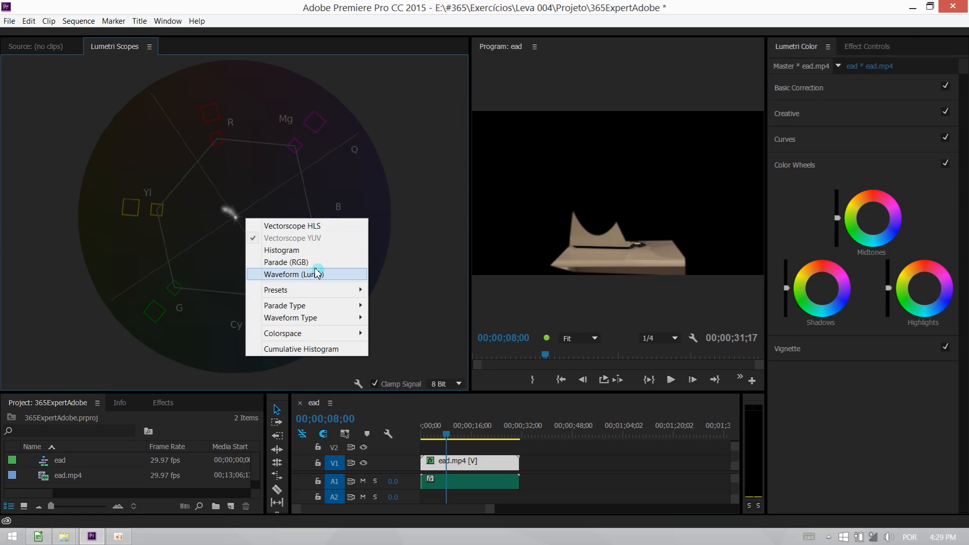
pyautogui.click(310, 263)
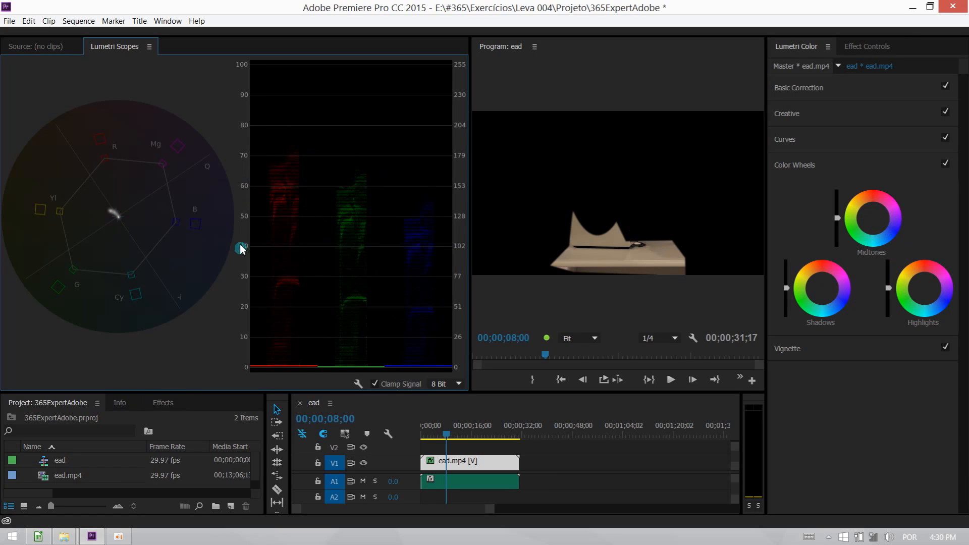
pyautogui.click(876, 223)
pyautogui.moveTo(888, 229); pyautogui.dragTo(923, 269)
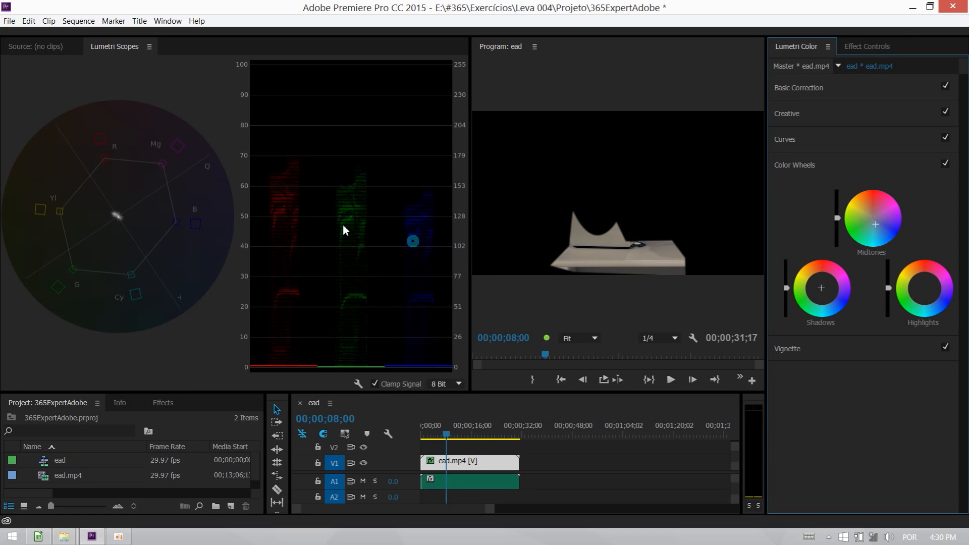
# Invert the opacity mask on the ead.mp4 clip and view the corrected frame full screen
pyautogui.click(865, 46)
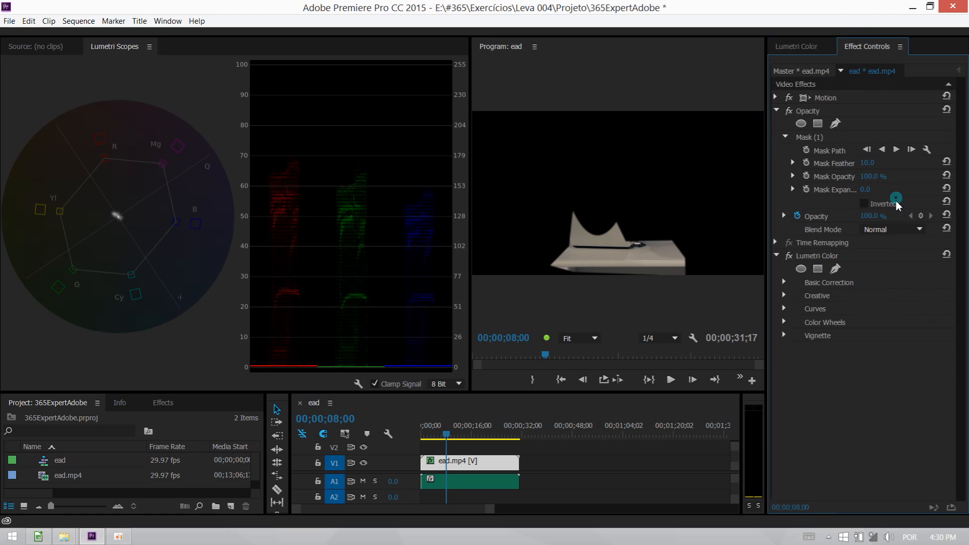
pyautogui.click(863, 203)
pyautogui.hotkey('ctrl', '`')
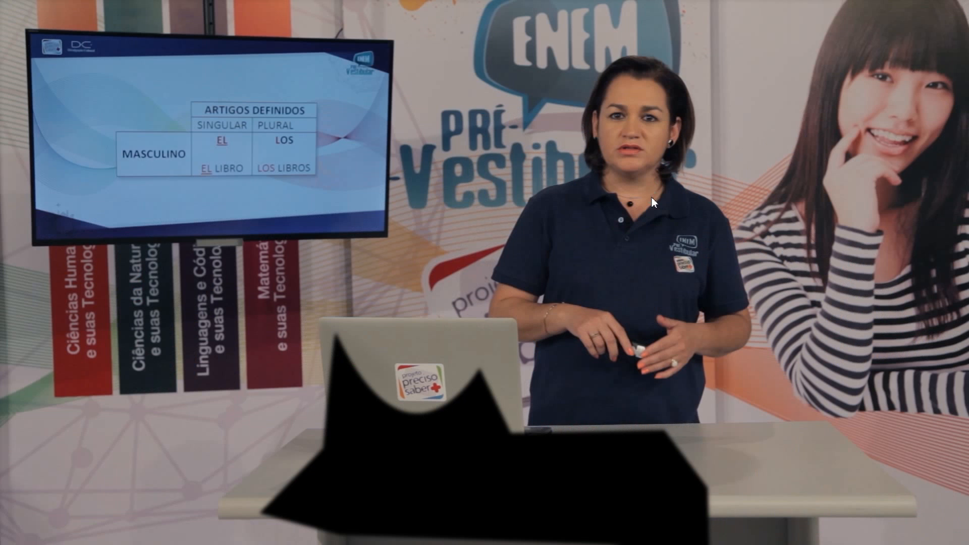